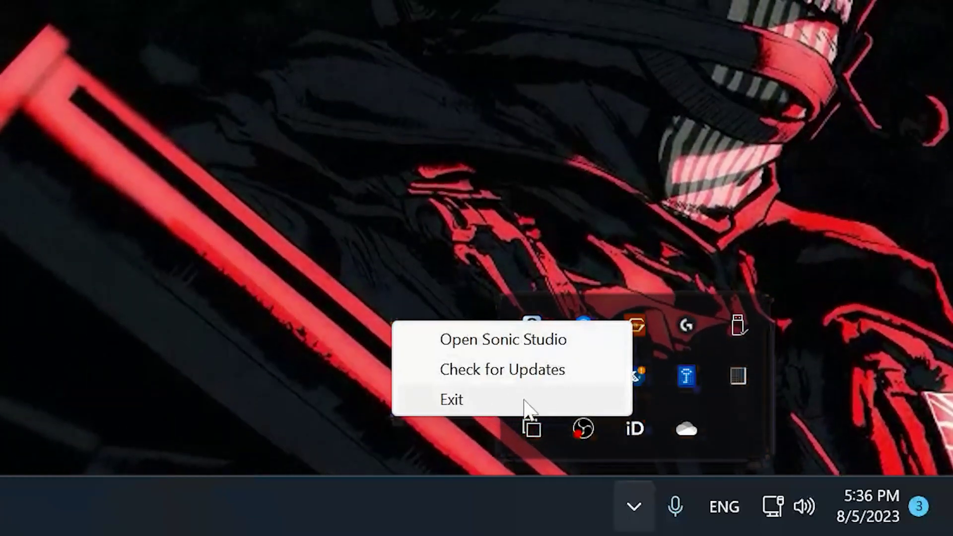
Step: Exit the Sonic Studio application running in the background
left_click(524, 400)
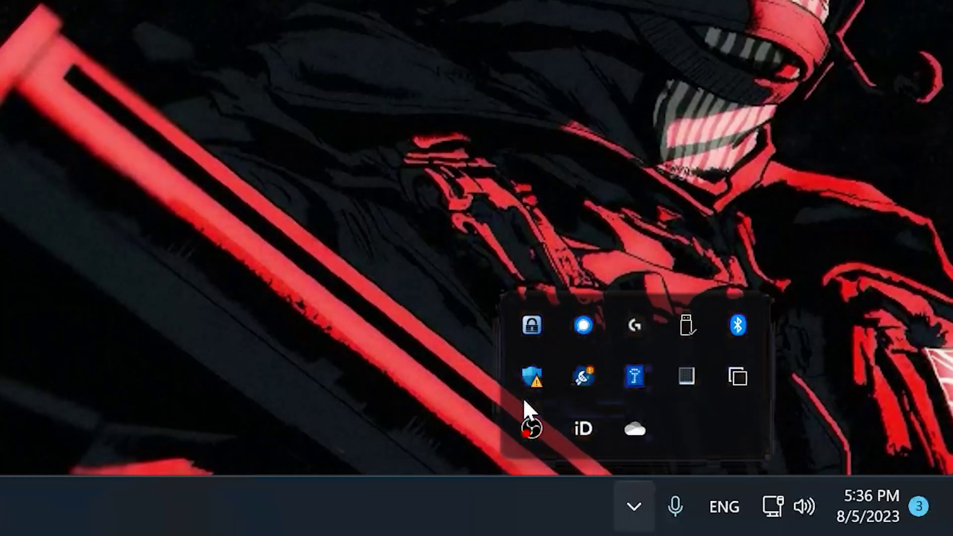
left_click(516, 375)
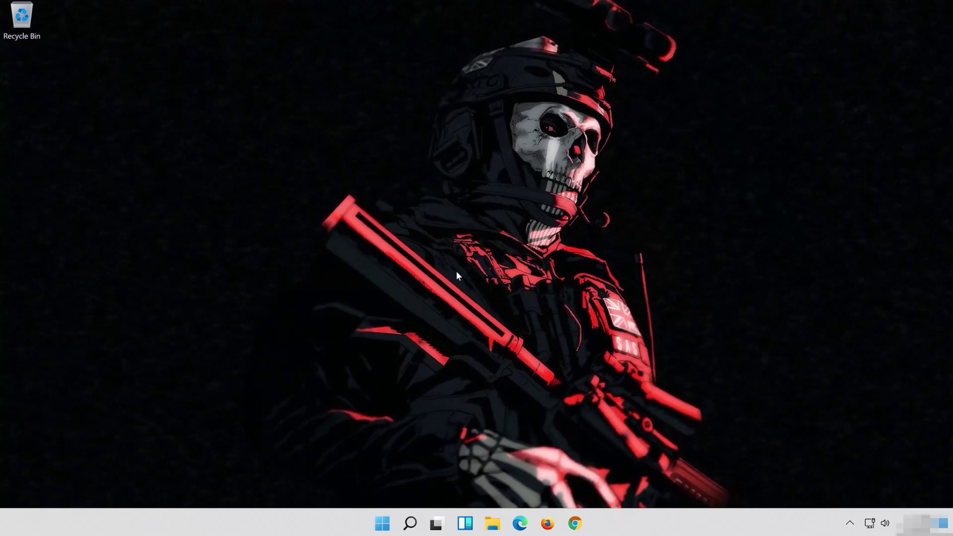
Step: Search for "control panel", open it, and bring up the Sound settings under Hardware and Sound
left_click(414, 530)
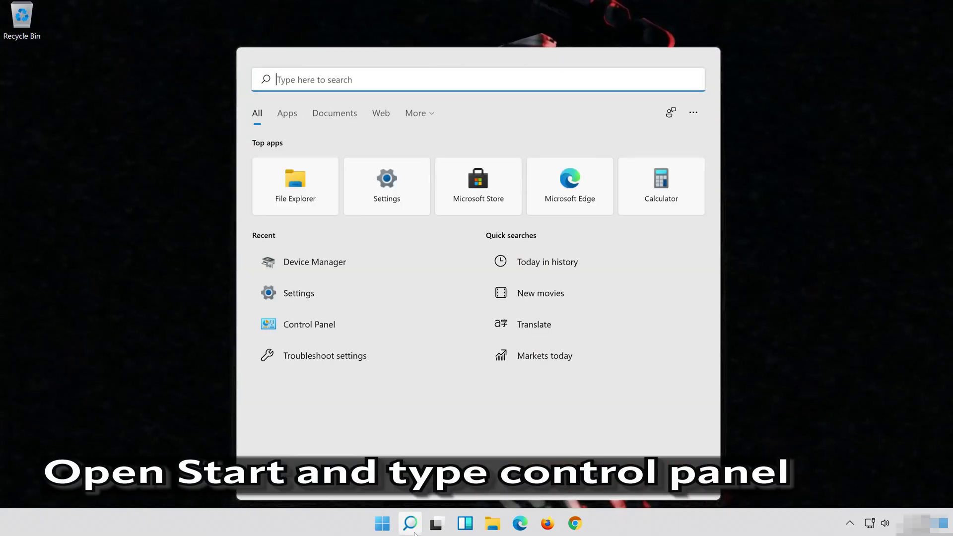
type("contro")
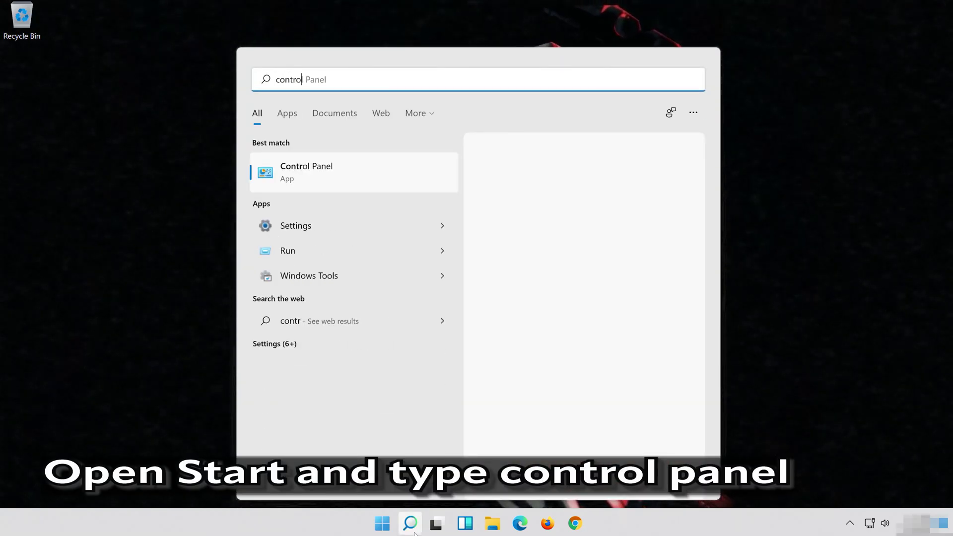
type("l panel")
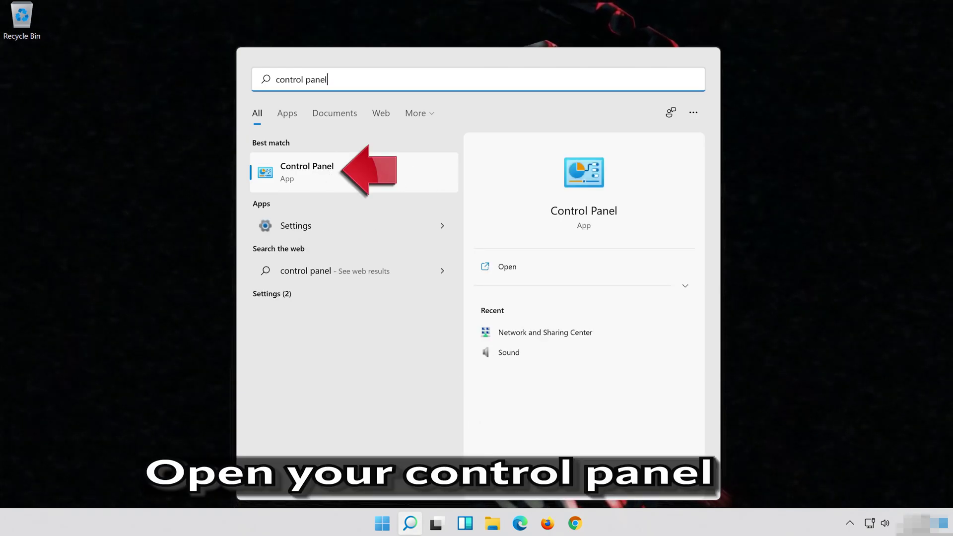
left_click(404, 173)
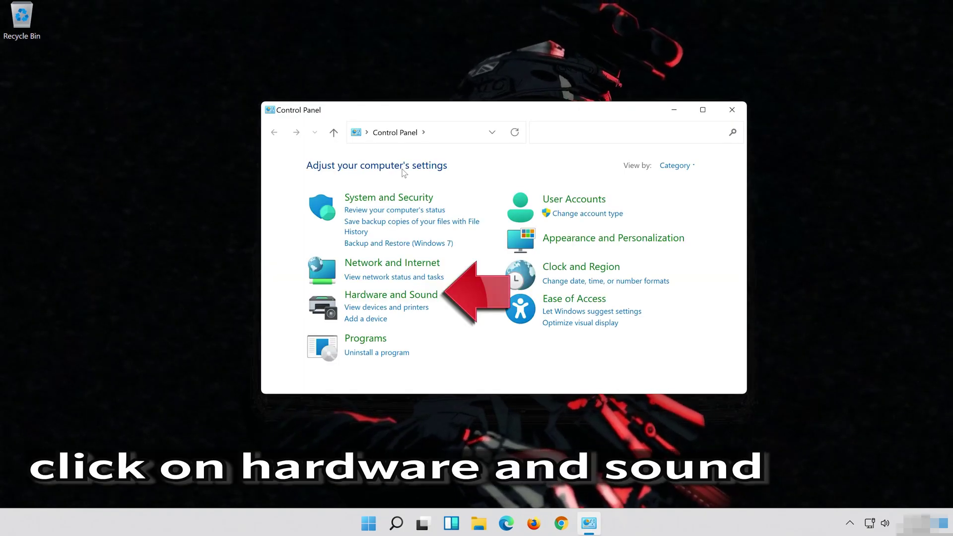
left_click(407, 294)
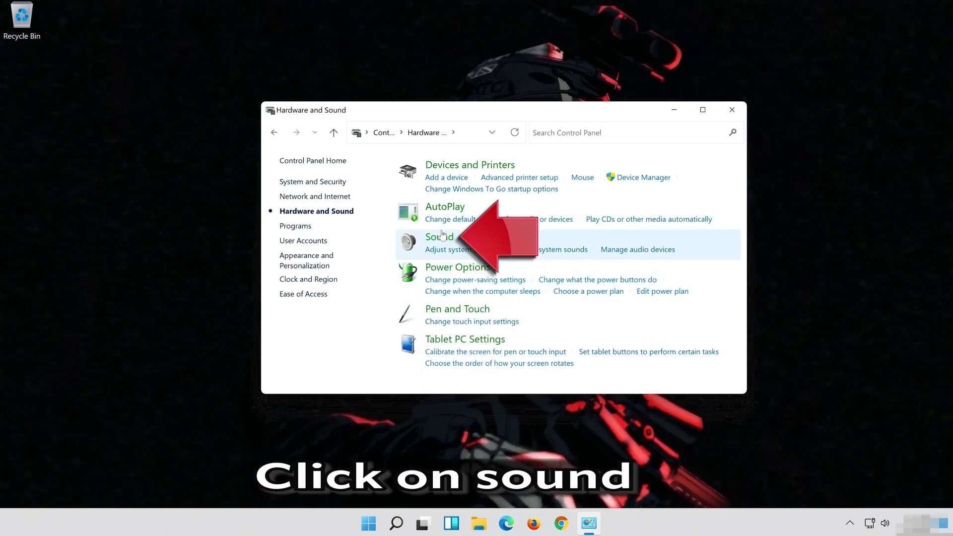
left_click(439, 238)
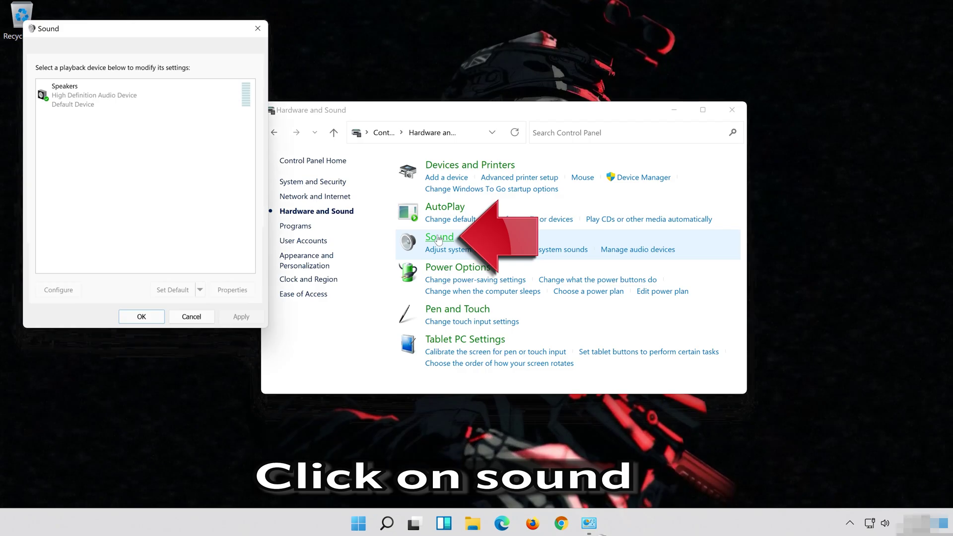
Step: Close the Hardware and Sound window and open the properties of the Speakers playback device
left_click_drag(159, 32, 501, 104)
left_click(708, 117)
key("alt+F4")
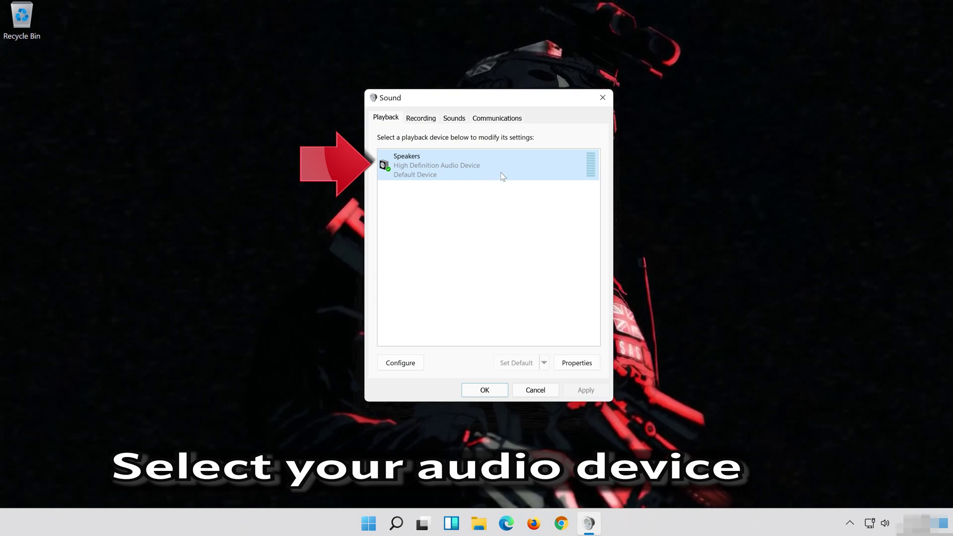
right_click(487, 157)
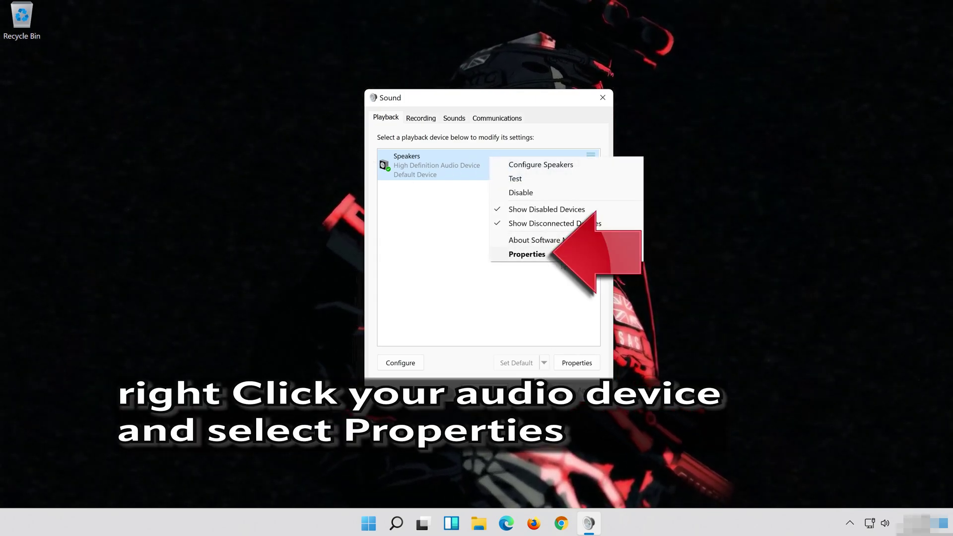
left_click(565, 257)
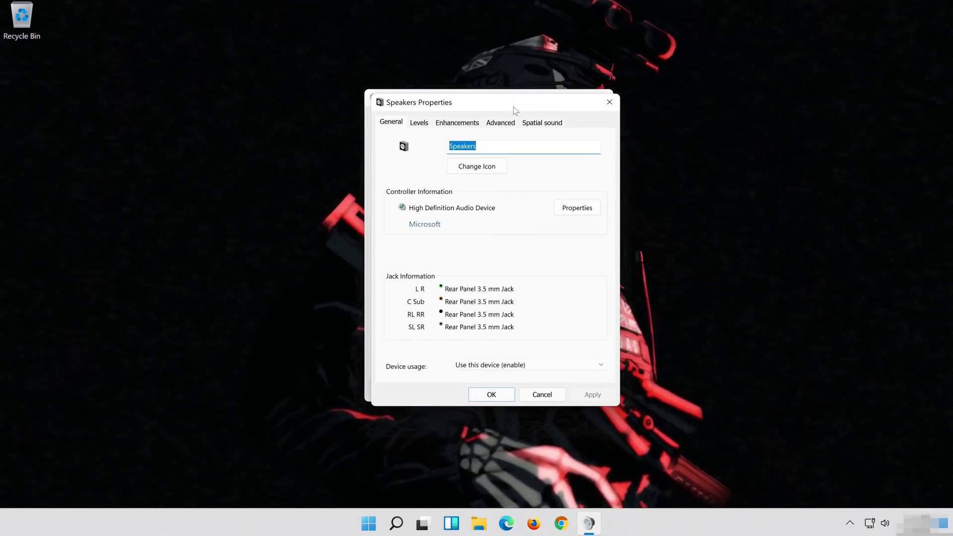
Step: Disable all enhancements for the speakers, apply the change, and close the Speakers Properties and Sound dialogs
left_click(470, 115)
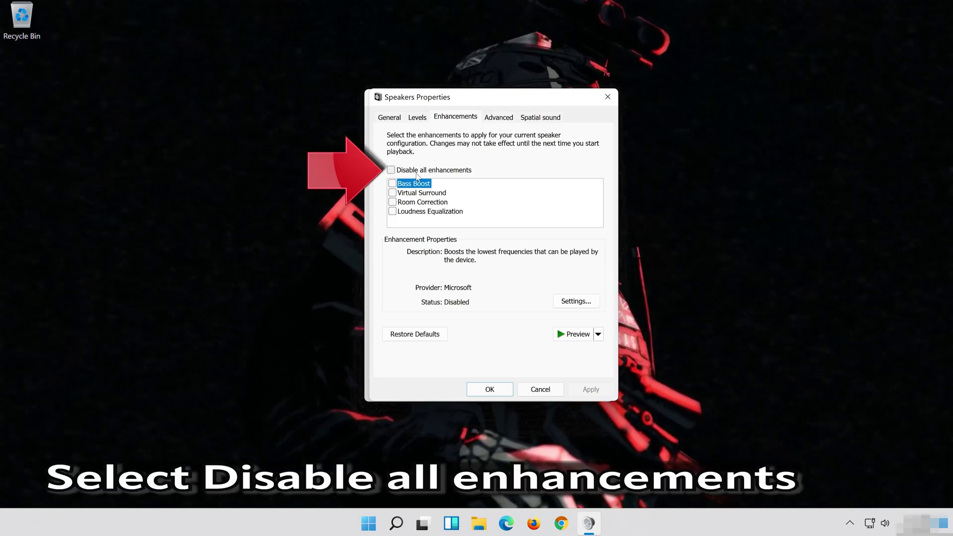
left_click(400, 172)
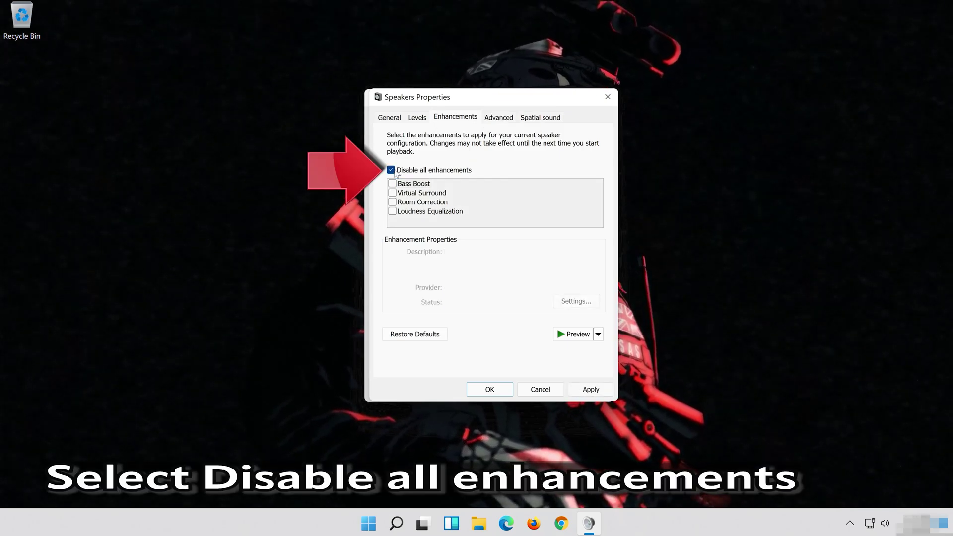
left_click(591, 390)
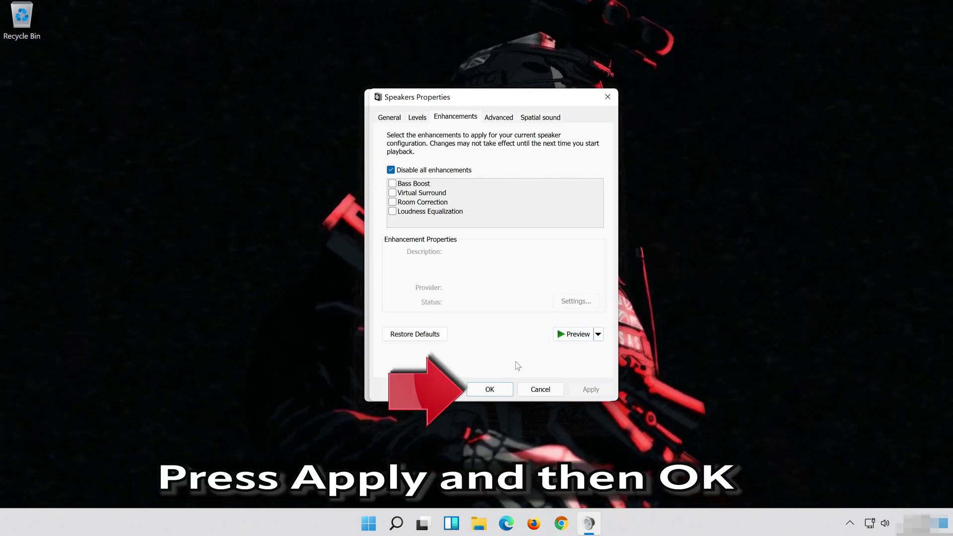
left_click(507, 387)
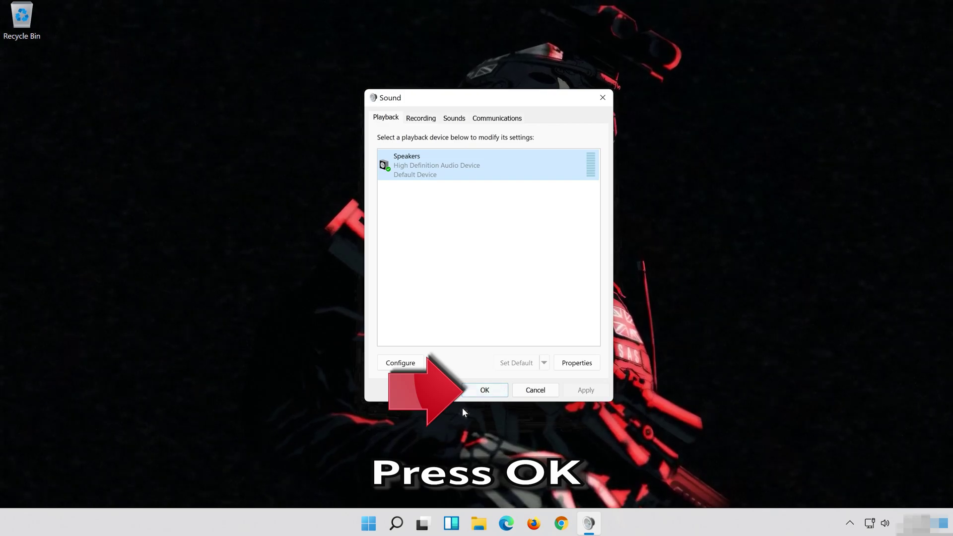
left_click(484, 389)
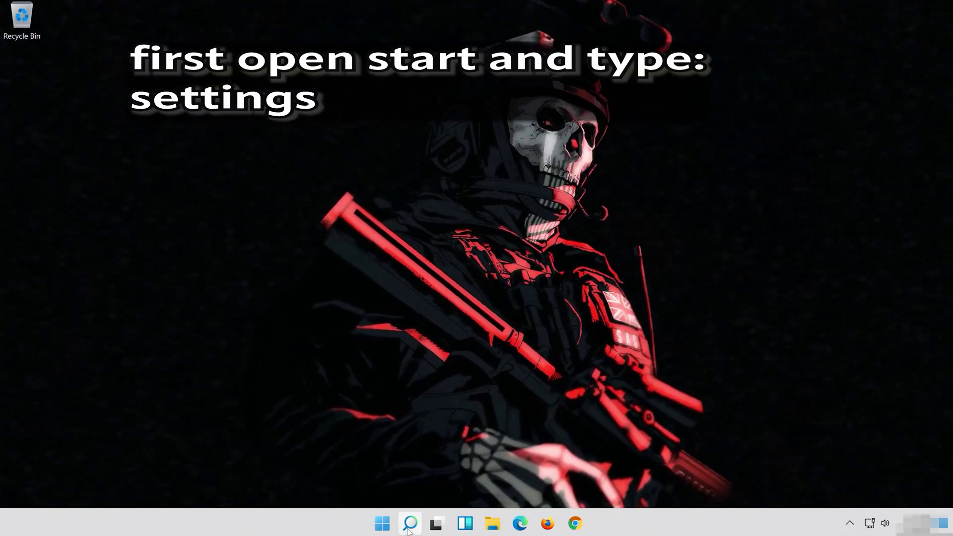
Step: Open Windows Settings and run the Playing Audio troubleshooter from the other troubleshooters under System
left_click(409, 524)
type("settings")
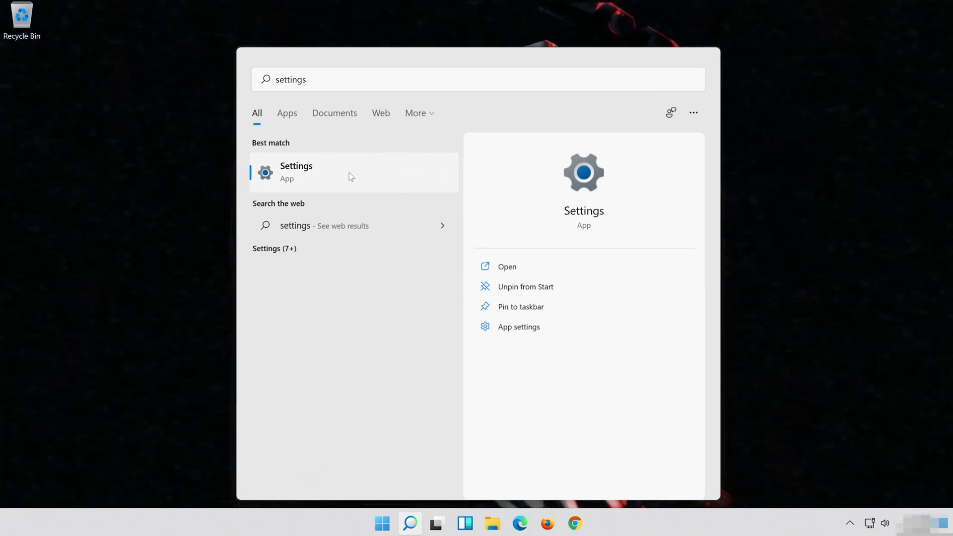
left_click(349, 177)
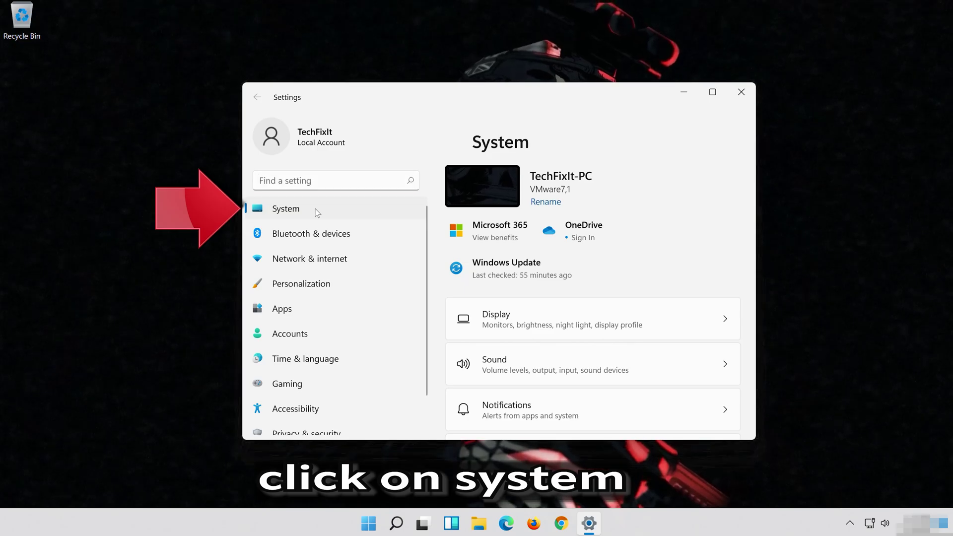
scroll(544, 347, "down", 5)
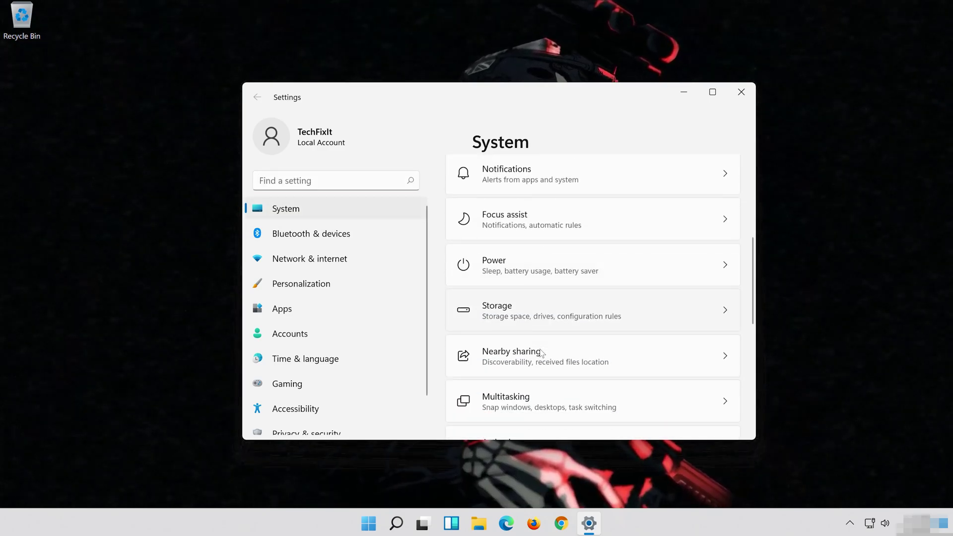
scroll(539, 350, "down", 5)
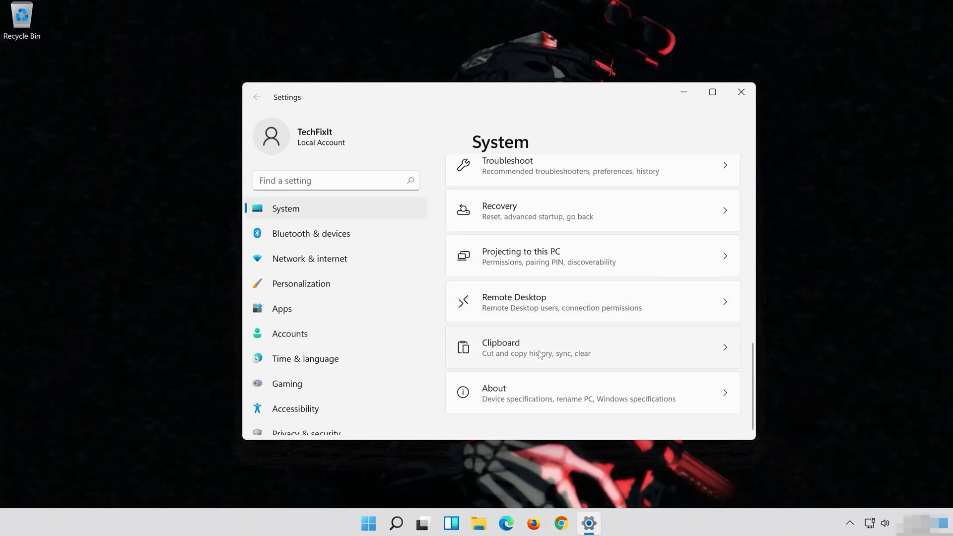
scroll(539, 355, "up", 3)
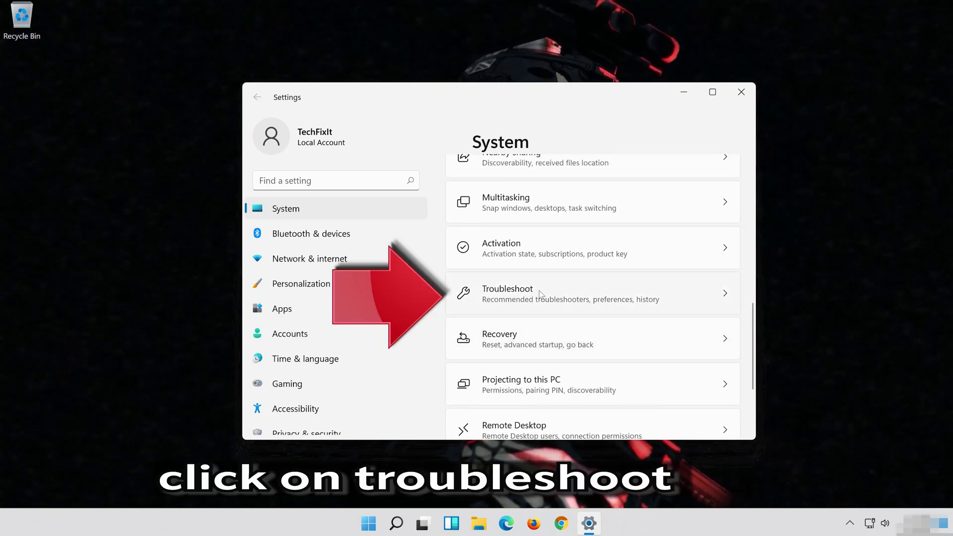
left_click(592, 298)
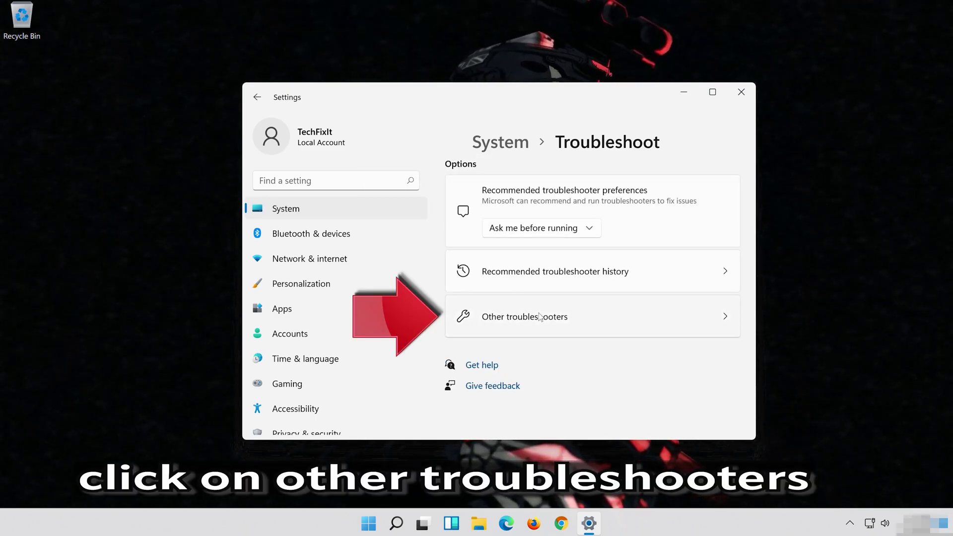
left_click(599, 320)
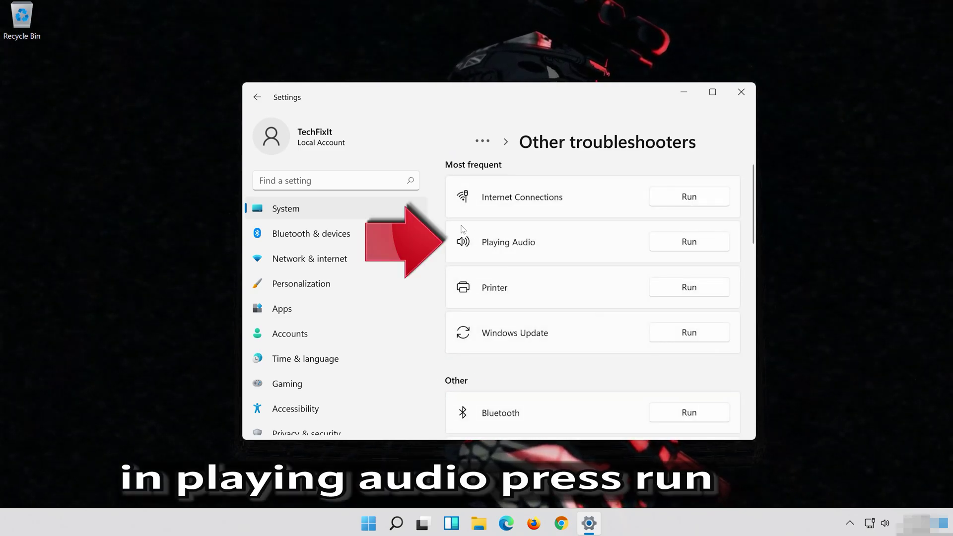
left_click(679, 248)
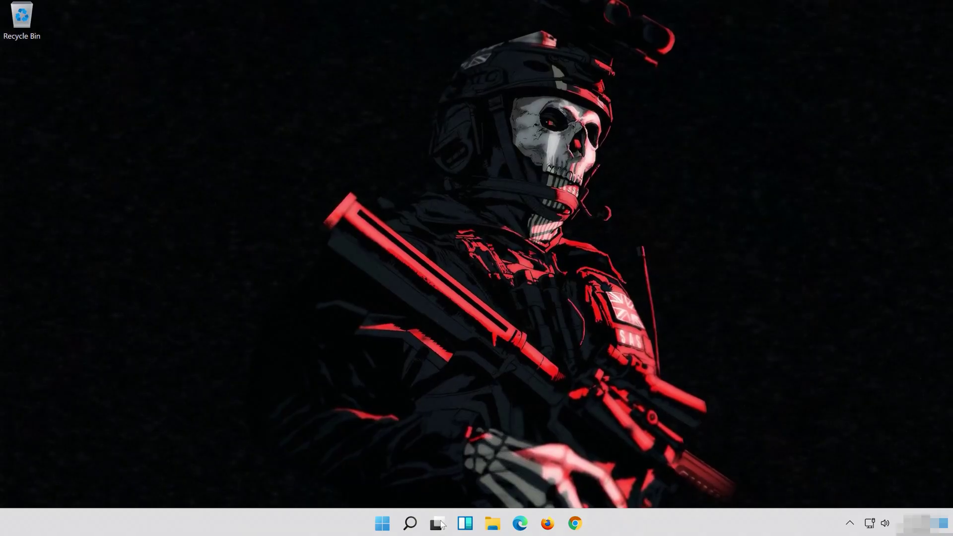
Step: Find and open the Control Panel again and show the Sound settings in the Hardware and Sound category
left_click(415, 527)
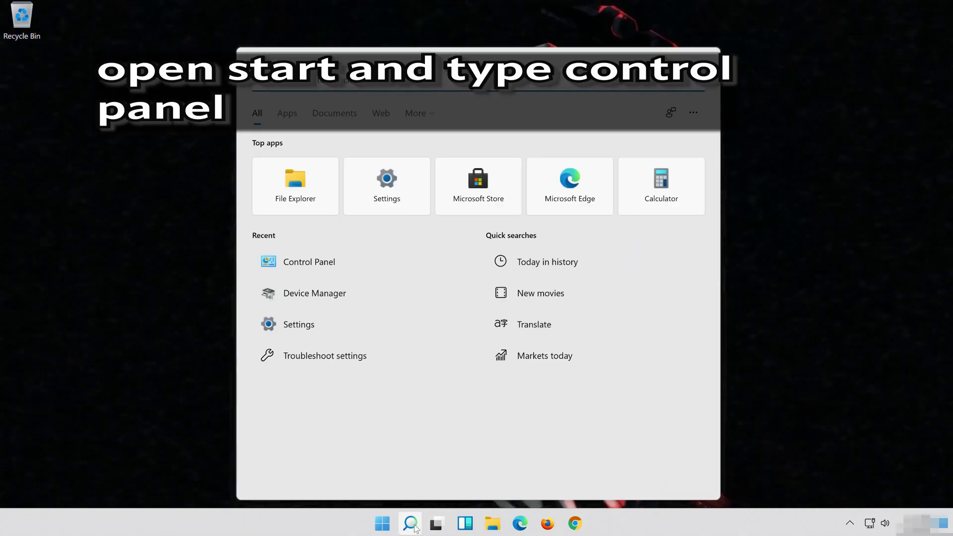
type("control")
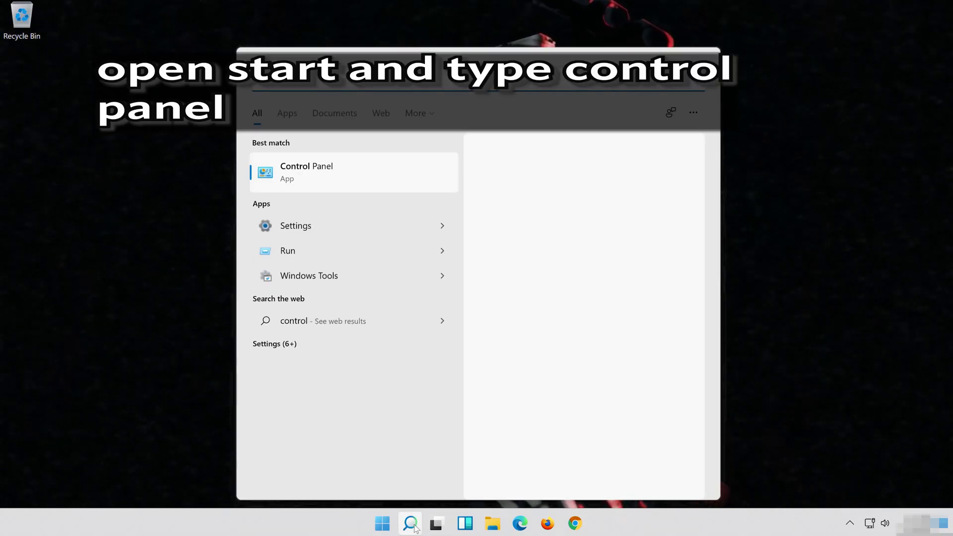
type(" panel")
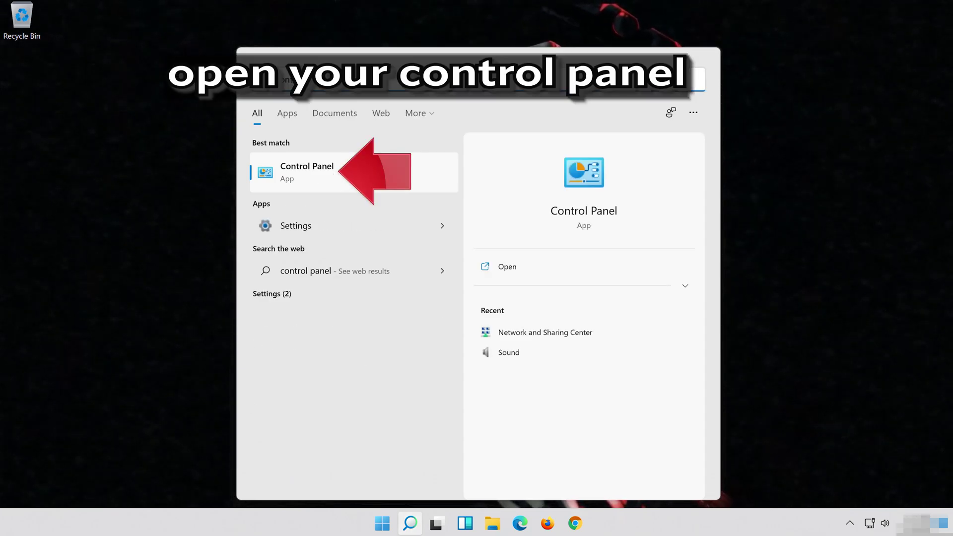
left_click(397, 171)
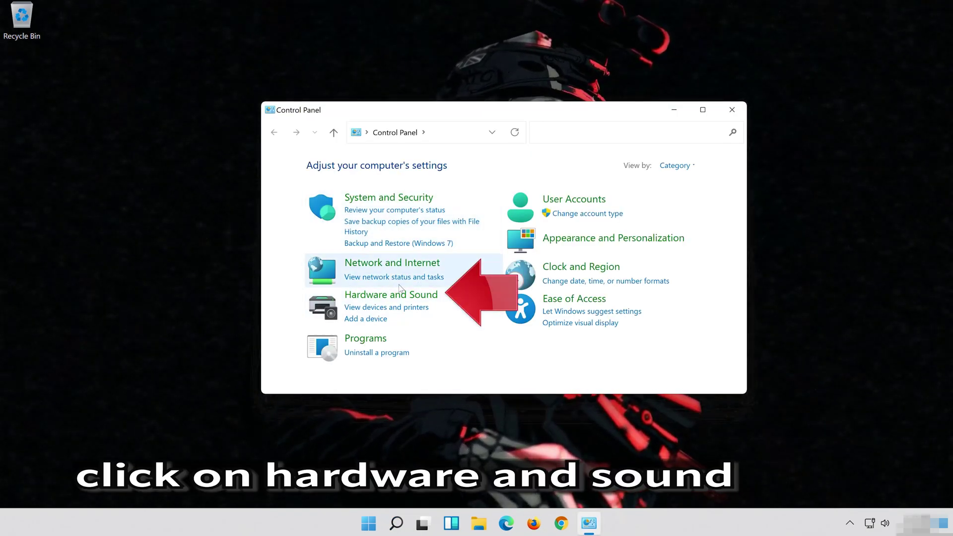
left_click(419, 298)
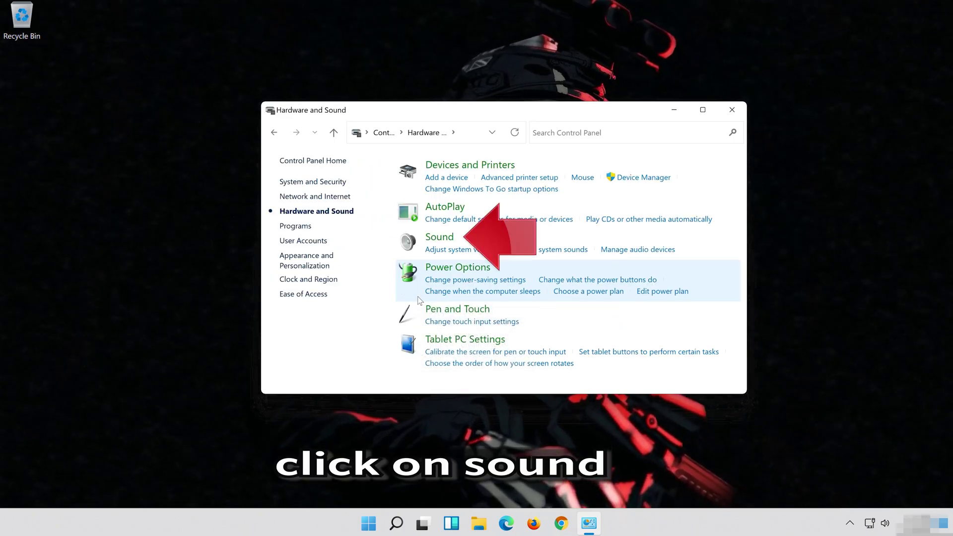
left_click(432, 245)
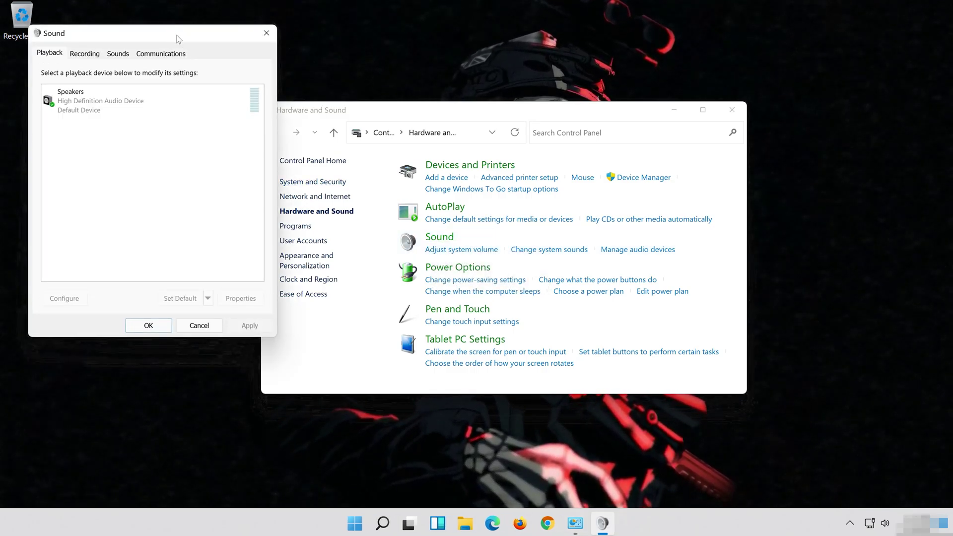
Step: Open the properties of the Speakers playback device and show its advanced settings
left_click_drag(158, 37, 516, 91)
left_click(477, 154)
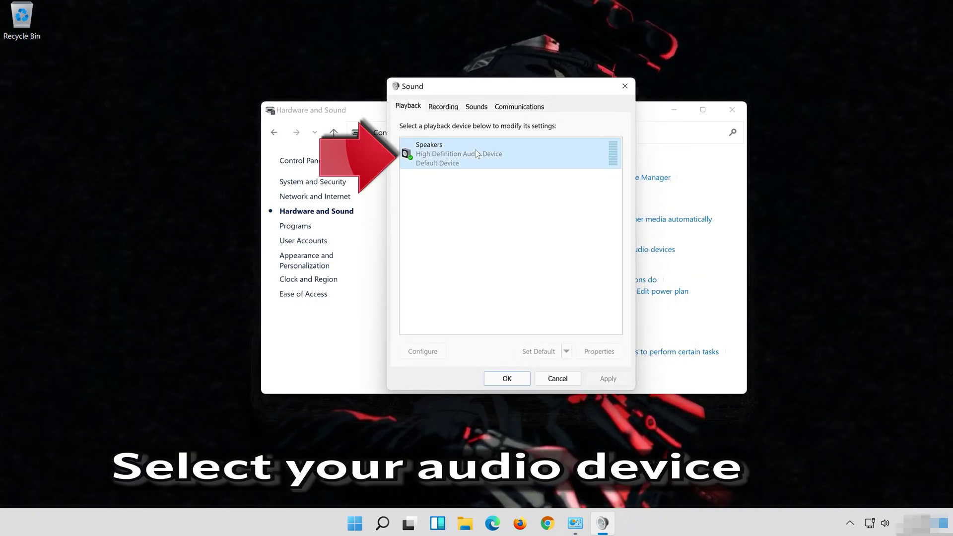
right_click(507, 163)
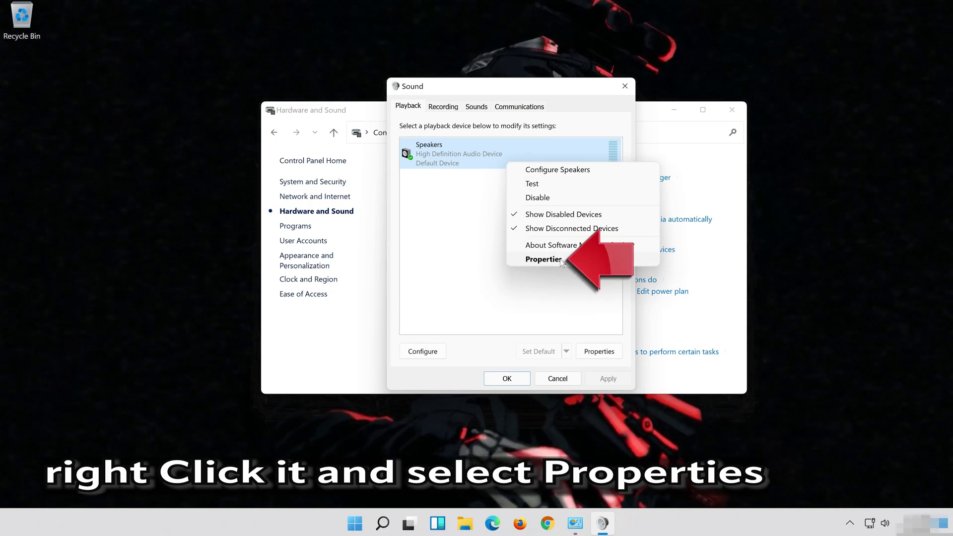
left_click(544, 259)
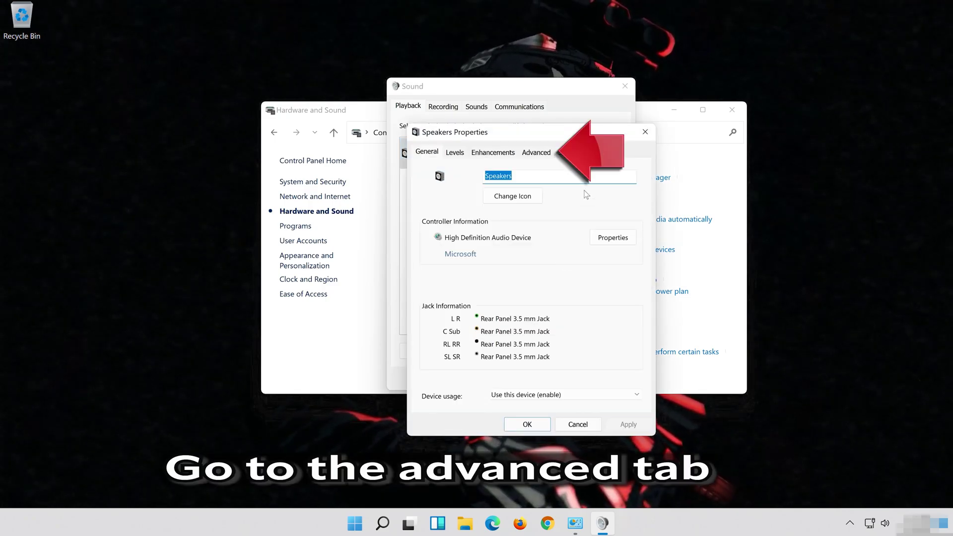
left_click(541, 151)
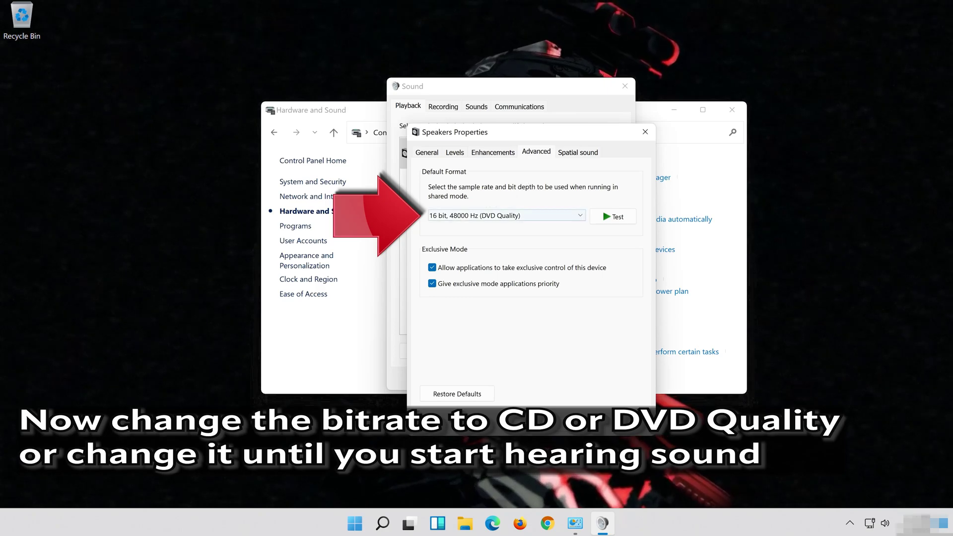
Step: Set the speakers' default format to 16 bit, 48000 Hz (DVD Quality) and close the Speakers Properties and Sound dialogs
left_click(486, 217)
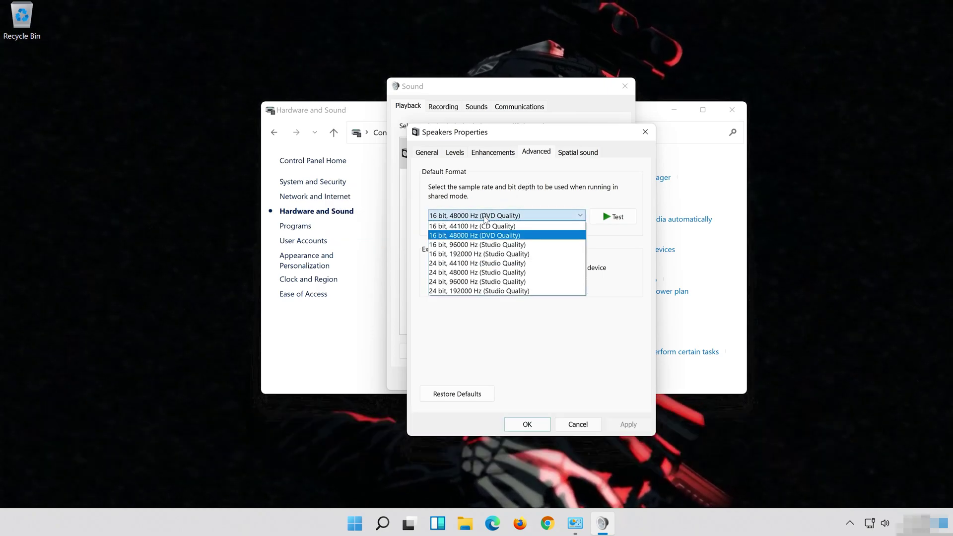
left_click(510, 236)
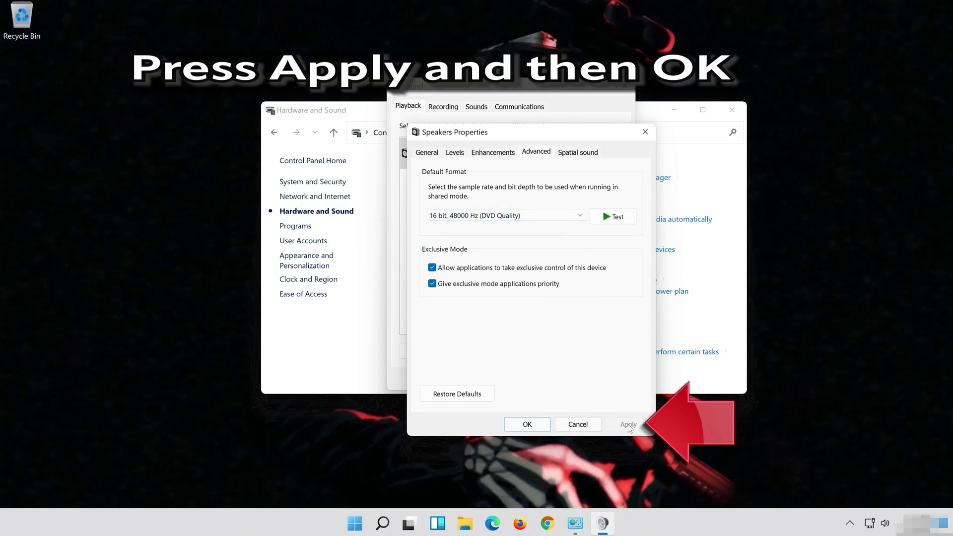
left_click(525, 426)
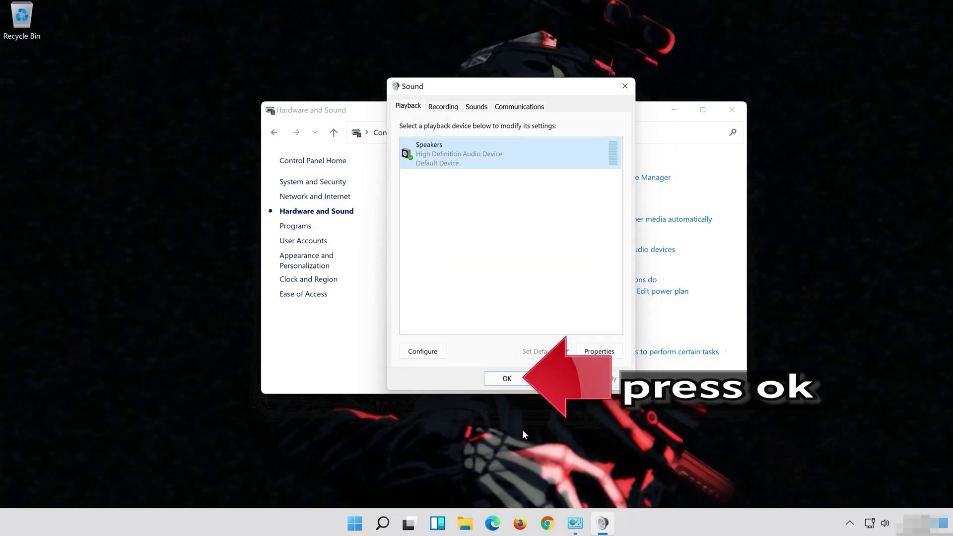
left_click(492, 378)
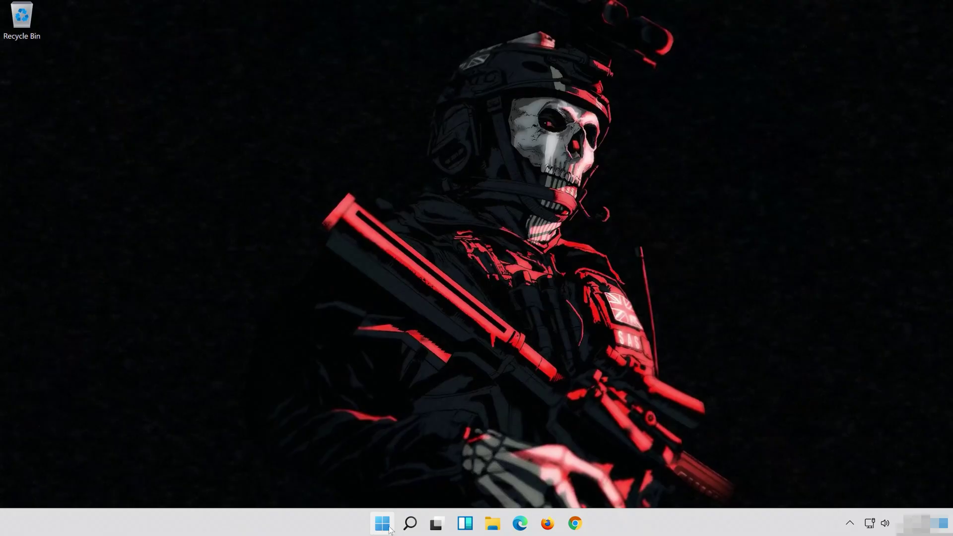
Step: Search Windows for "device manager", open Device Manager and move its window towards the middle of the desktop
left_click(405, 529)
type("device manager")
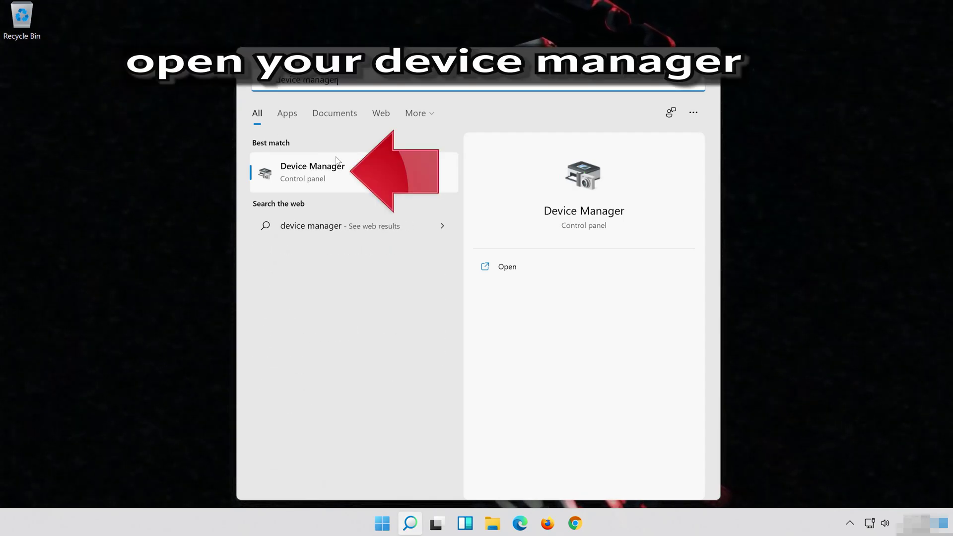
left_click(357, 183)
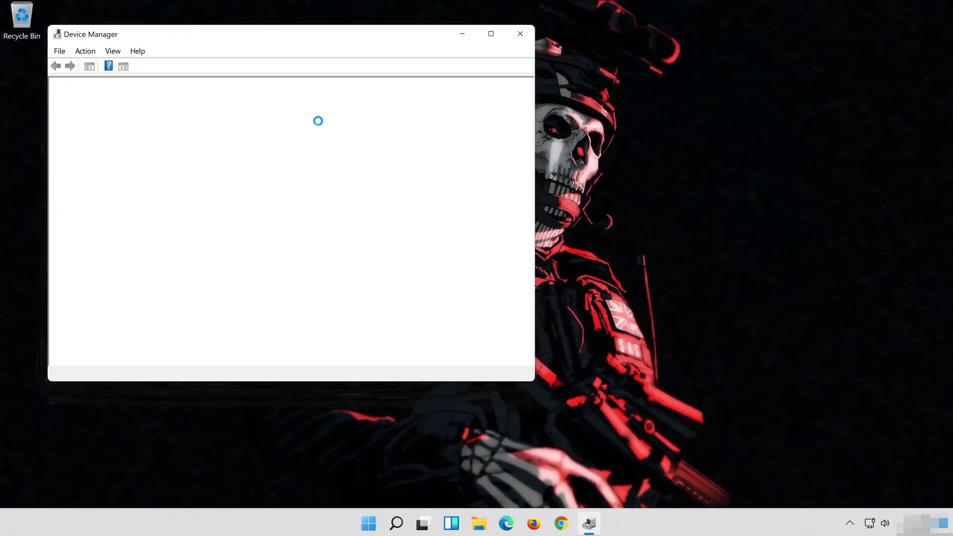
left_click_drag(223, 40, 468, 75)
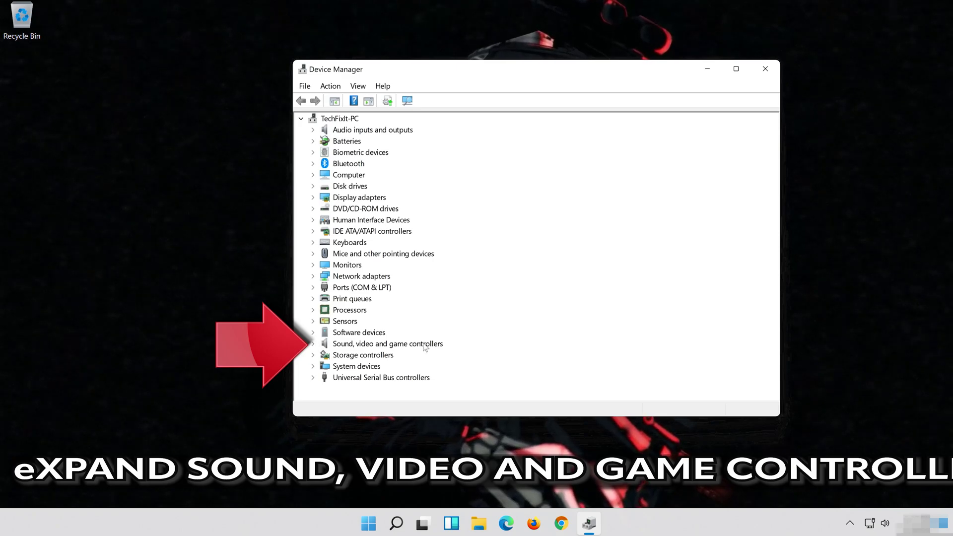
Step: Show the driver properties of the High Definition Audio Device under Sound, video and game controllers
left_click(313, 344)
left_click(366, 358)
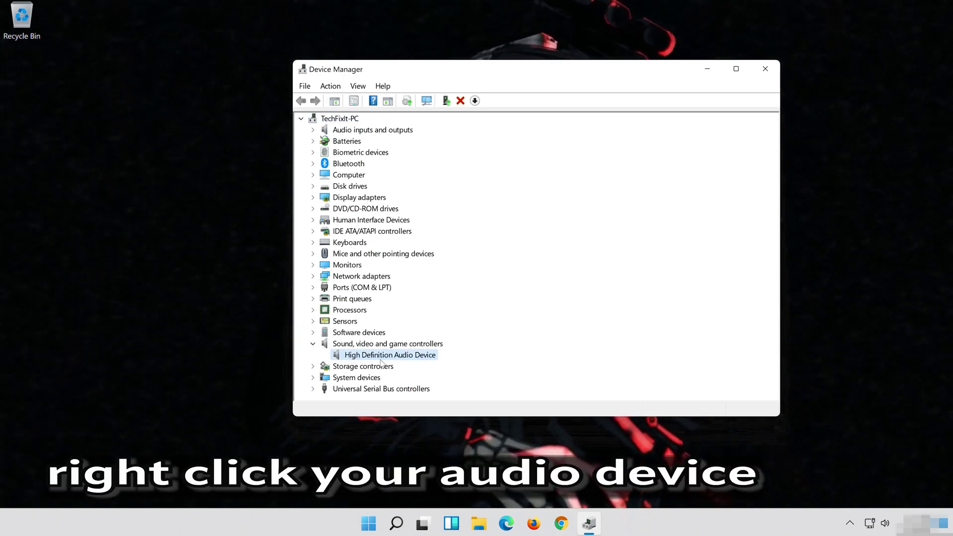
right_click(425, 358)
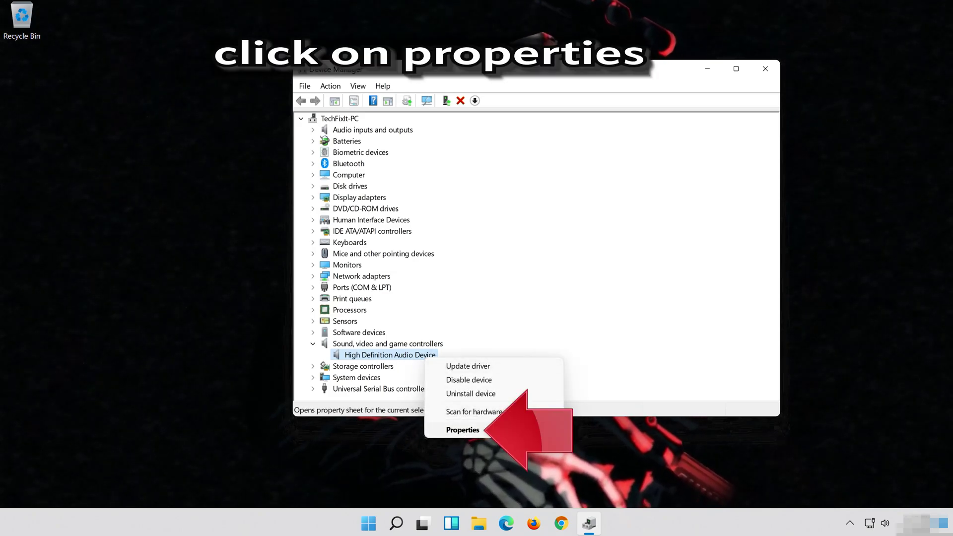
left_click(499, 430)
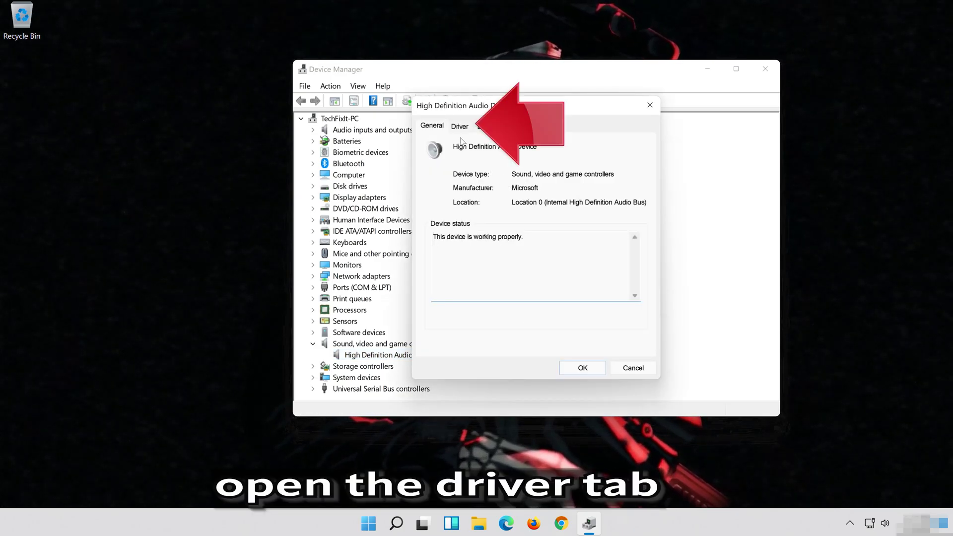
left_click(457, 128)
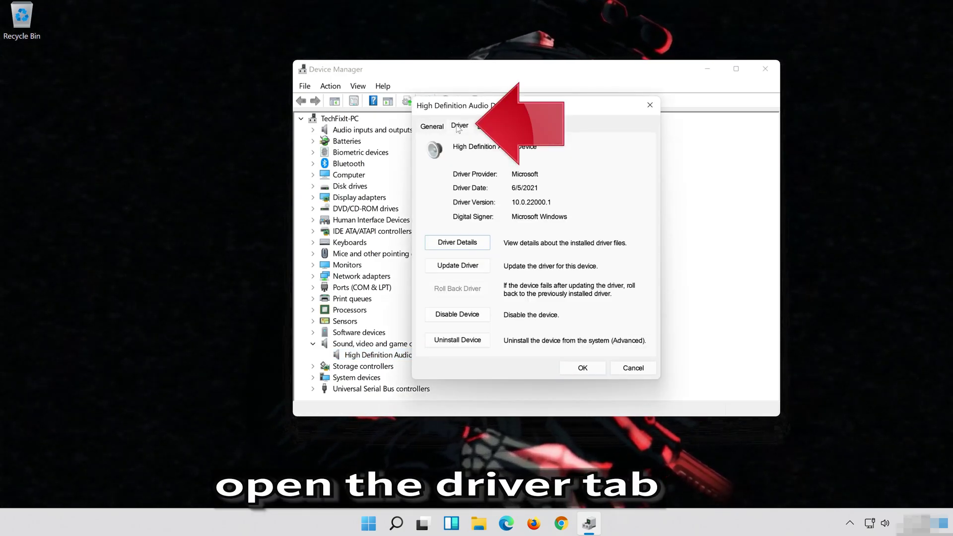
Step: Update the audio driver manually by picking High Definition Audio Device from the list of available drivers on the computer
left_click(459, 270)
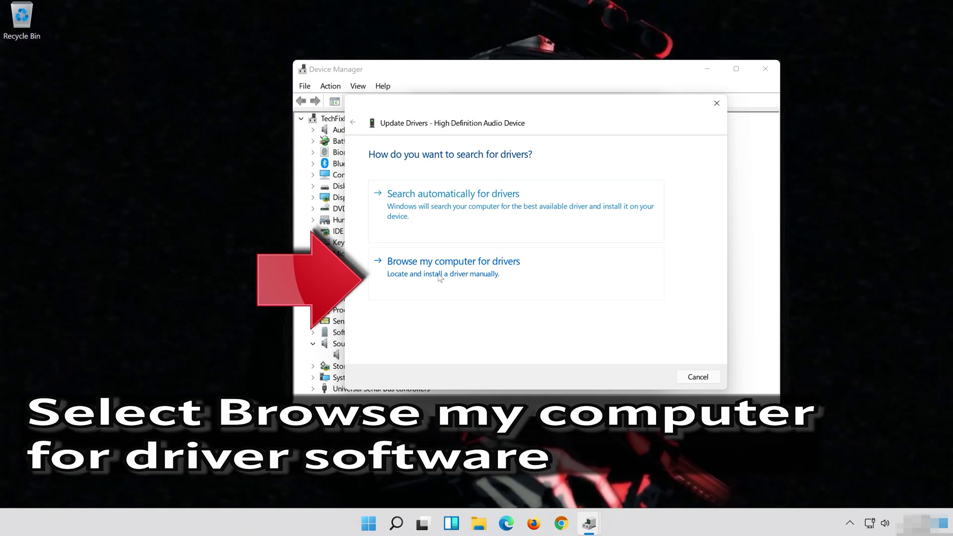
left_click(513, 273)
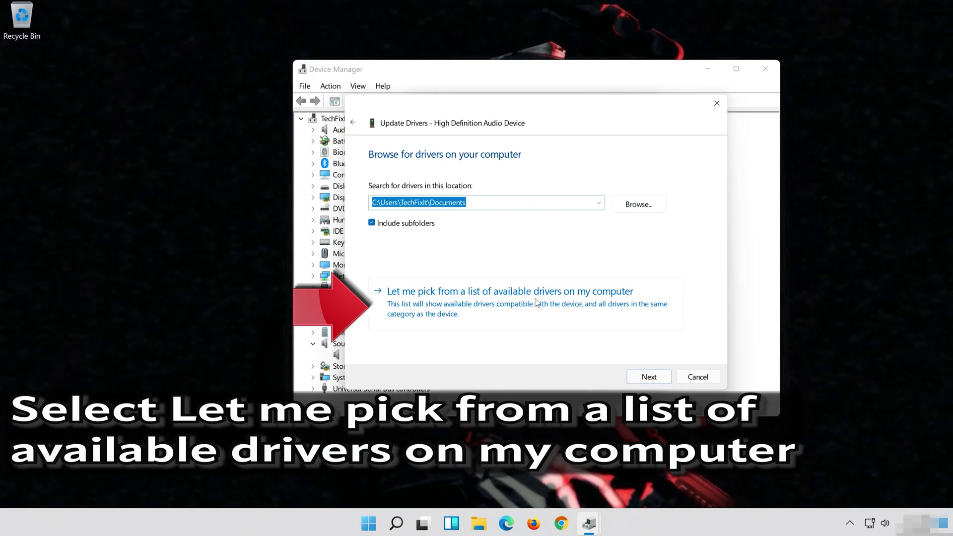
left_click(466, 314)
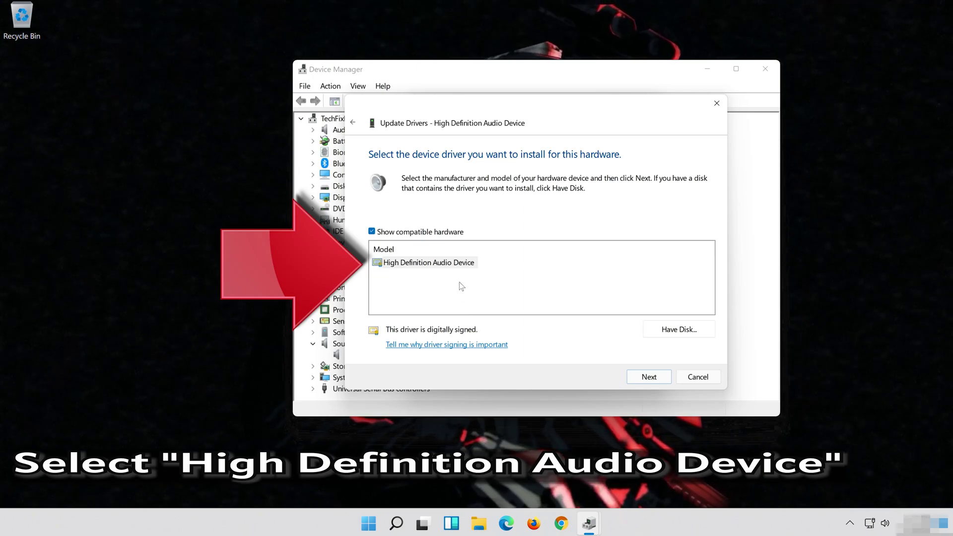
left_click(448, 267)
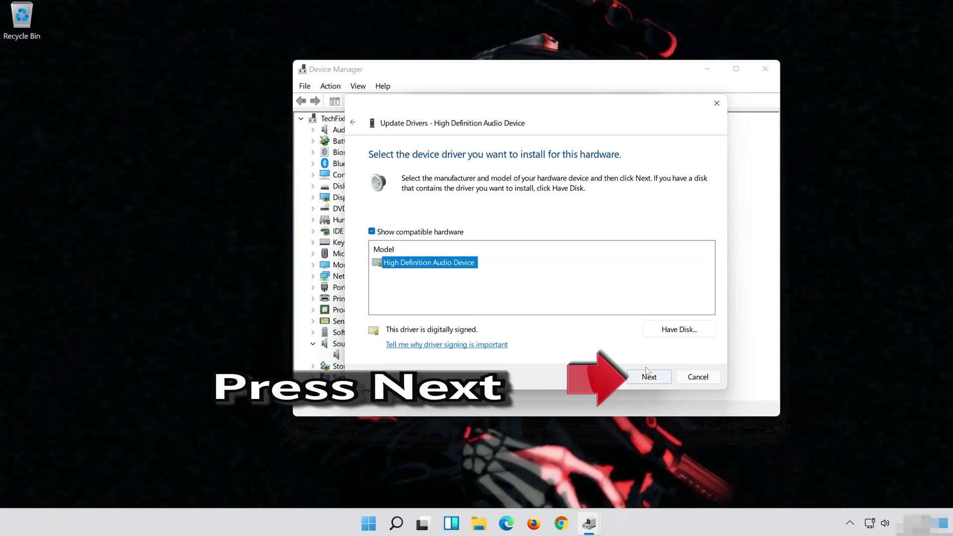
left_click(659, 380)
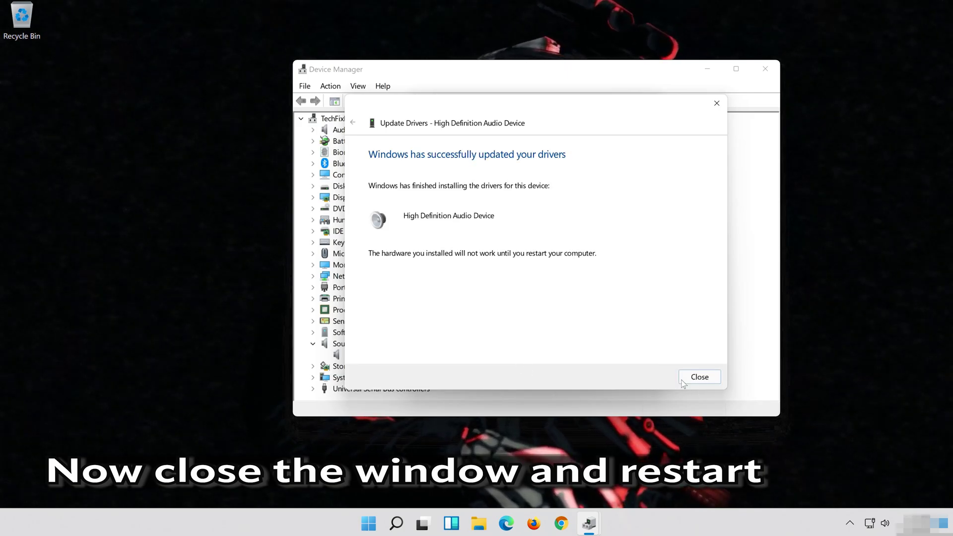
Step: Close the driver update and device properties windows and agree to restart the computer
left_click(699, 377)
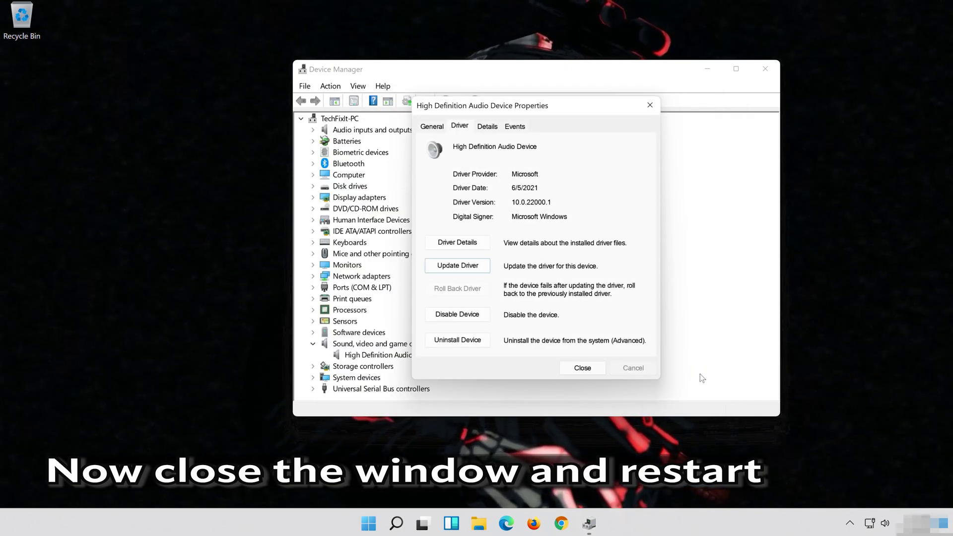
left_click(582, 369)
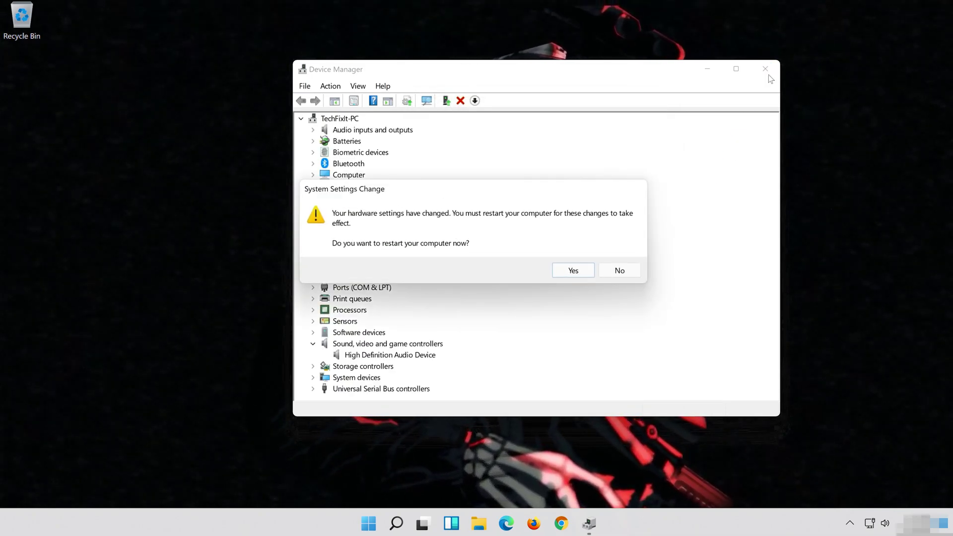
left_click(572, 274)
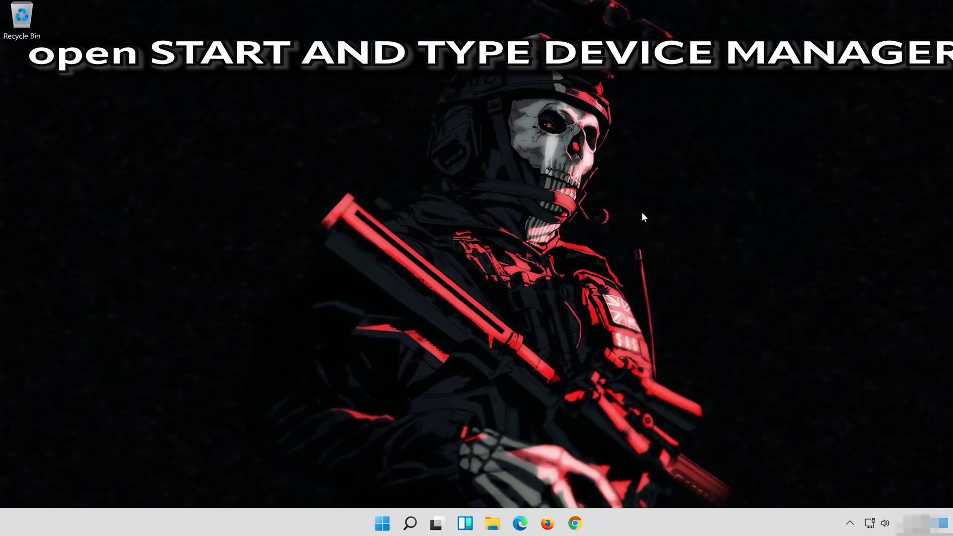
Step: Find and open Device Manager again and move its window towards the middle of the desktop
left_click(403, 530)
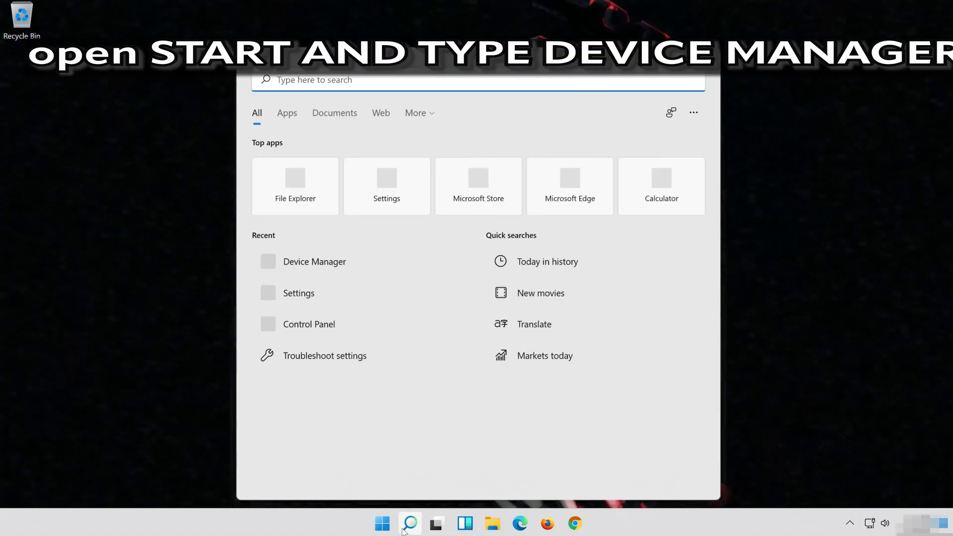
type("device ma")
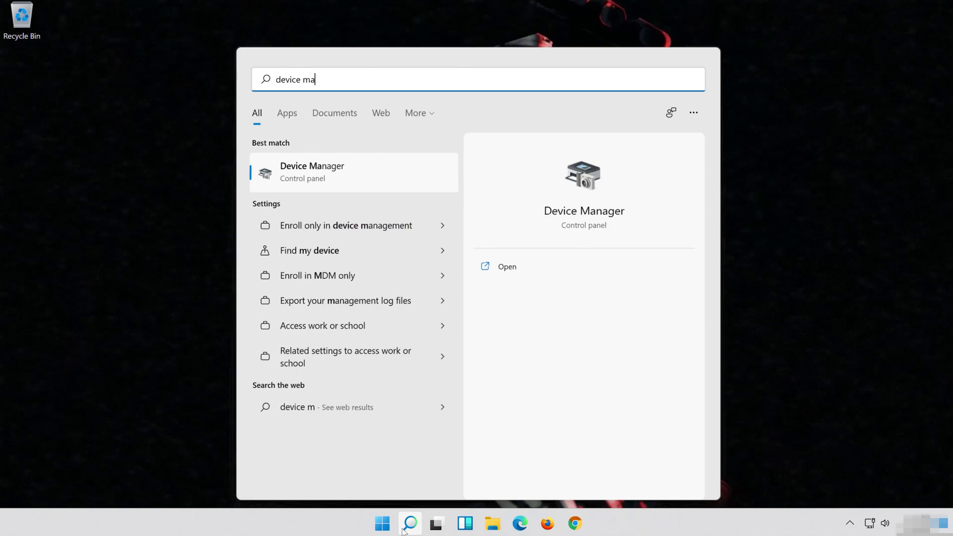
type("nager")
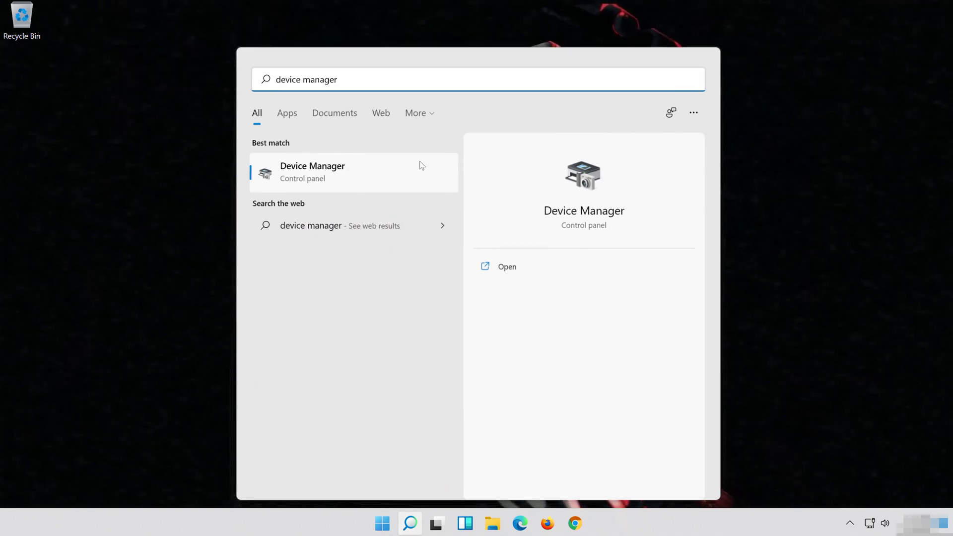
left_click(329, 178)
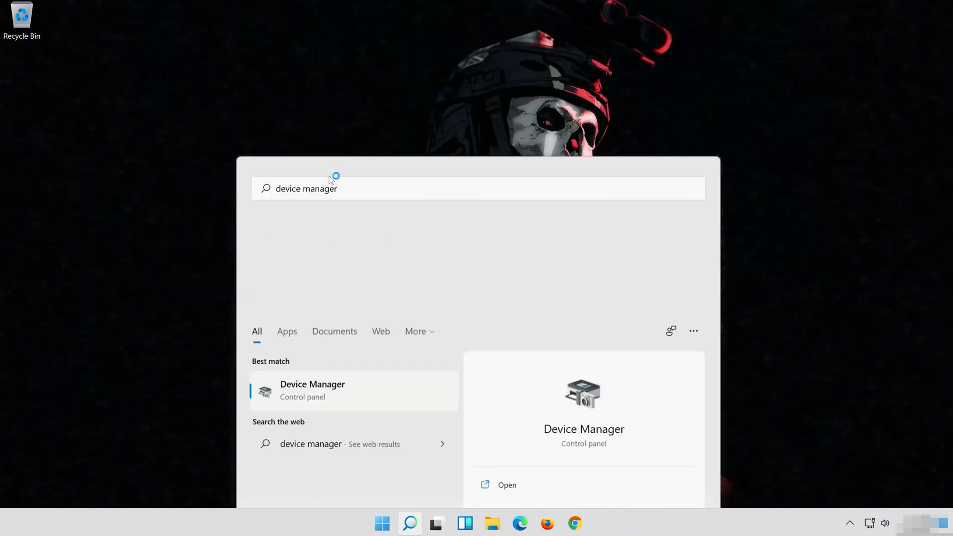
left_click_drag(170, 112, 381, 118)
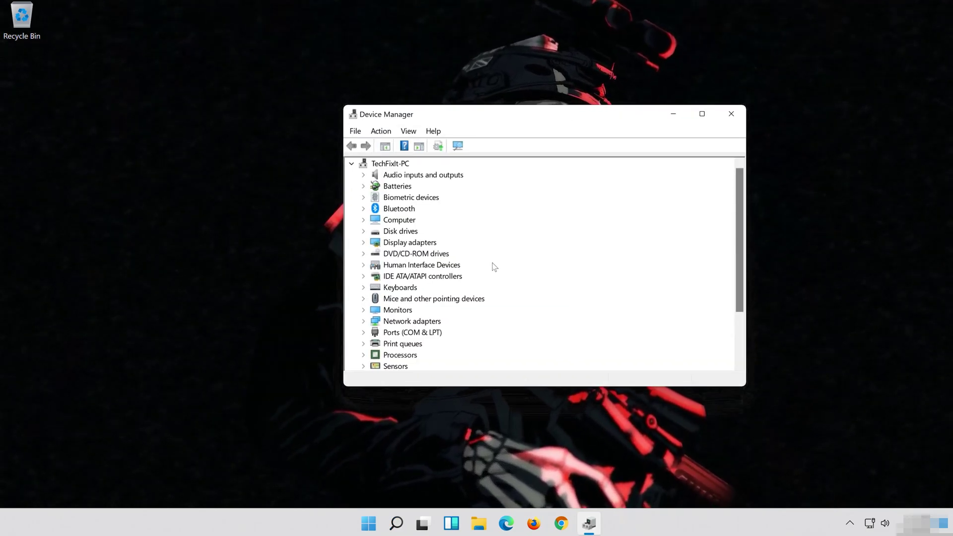
Step: Uninstall the High Definition Audio Device under Sound, video and game controllers through its driver properties
scroll(490, 261, "down", 3)
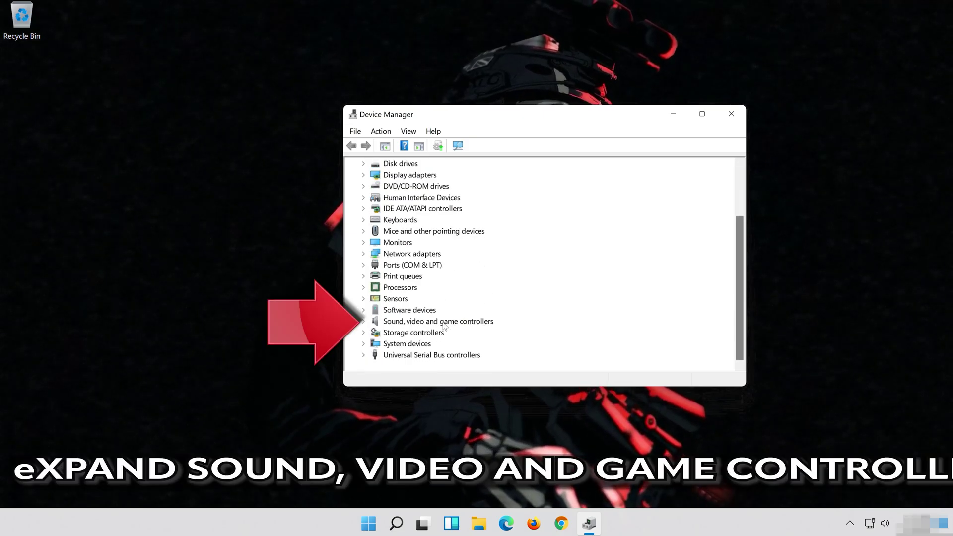
double_click(377, 322)
left_click(397, 321)
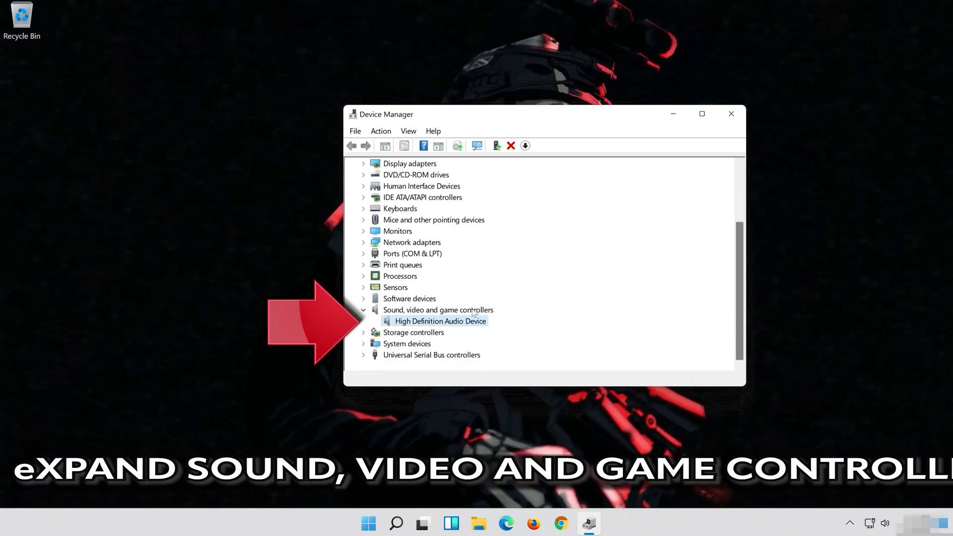
right_click(439, 322)
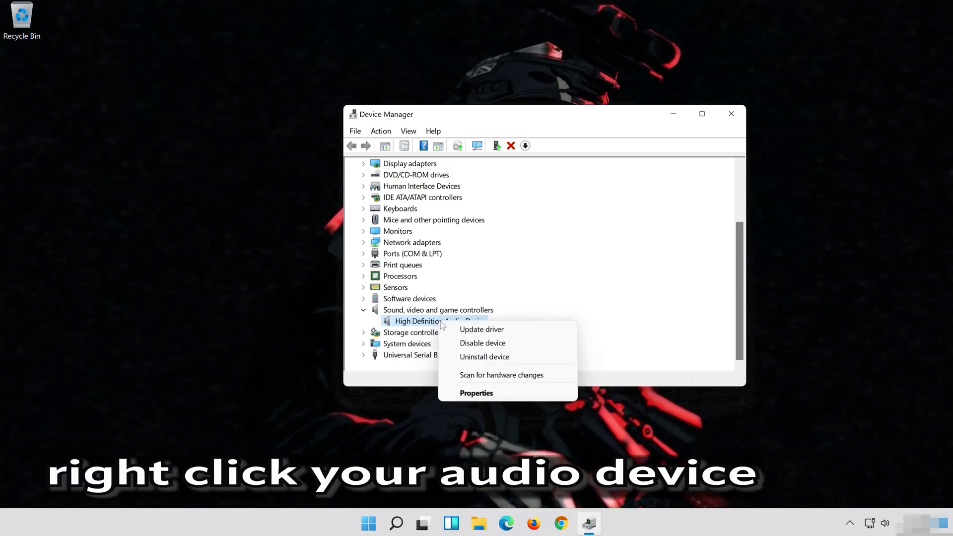
left_click(469, 395)
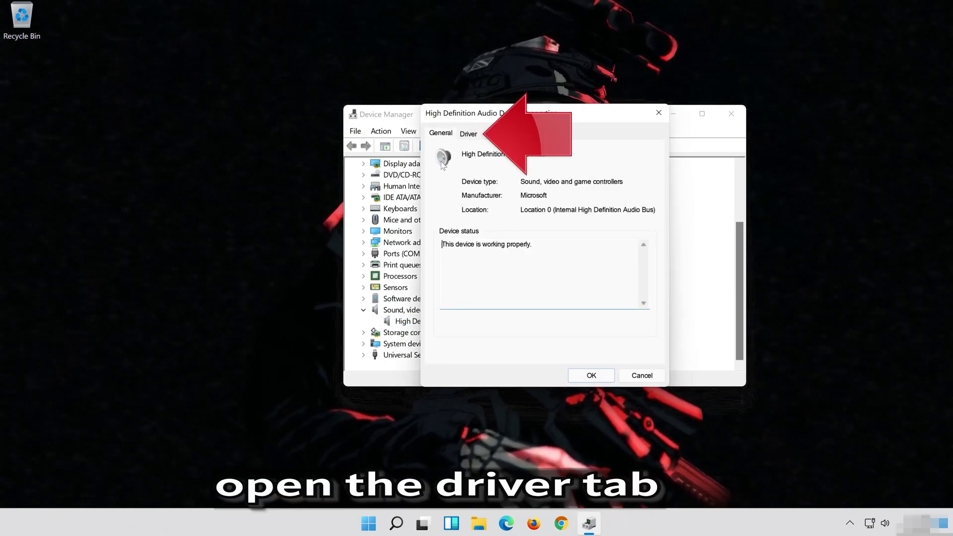
left_click(462, 138)
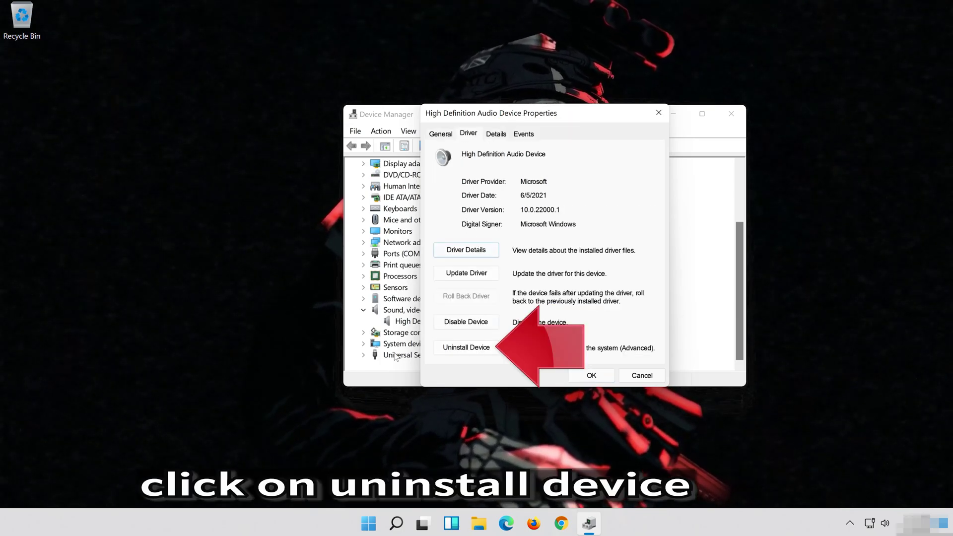
left_click(466, 348)
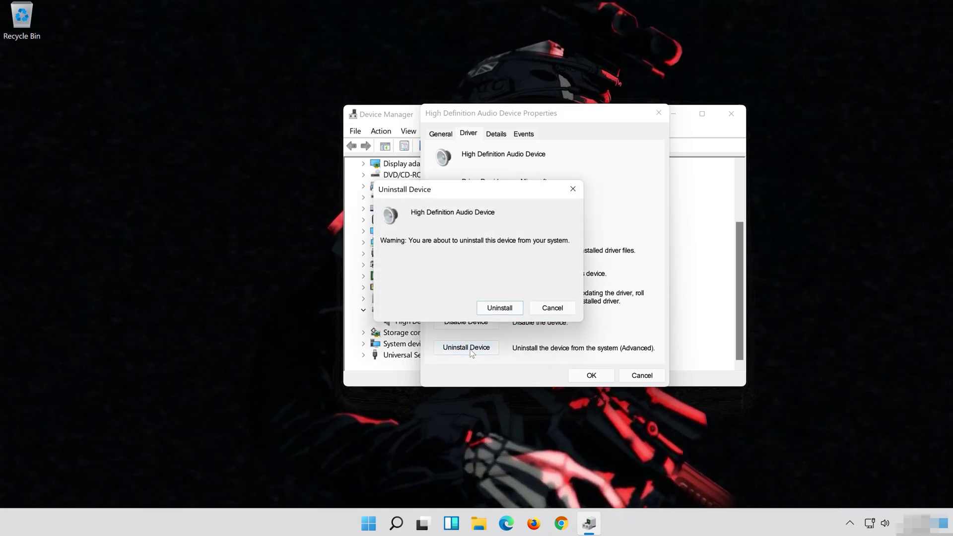
left_click(503, 310)
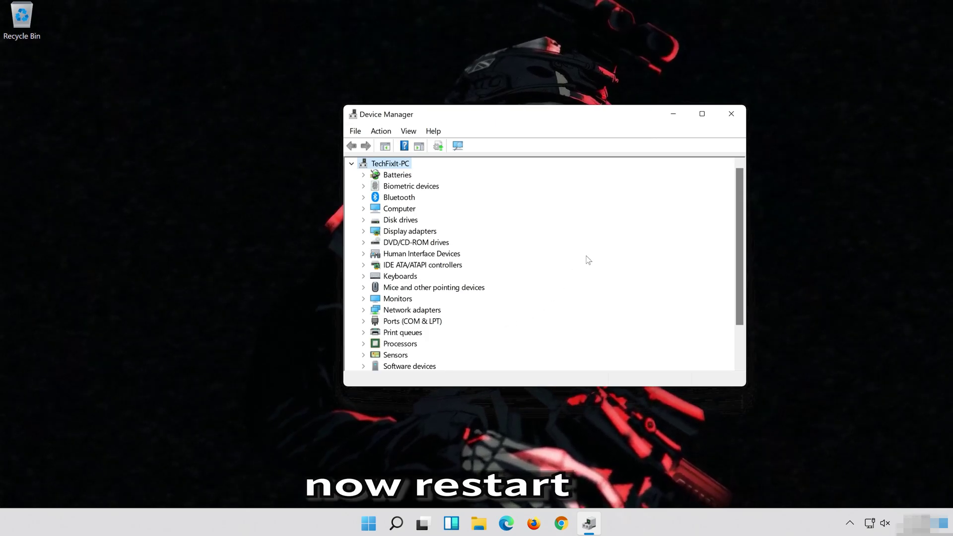
Step: Close Device Manager and restart the computer
left_click(731, 114)
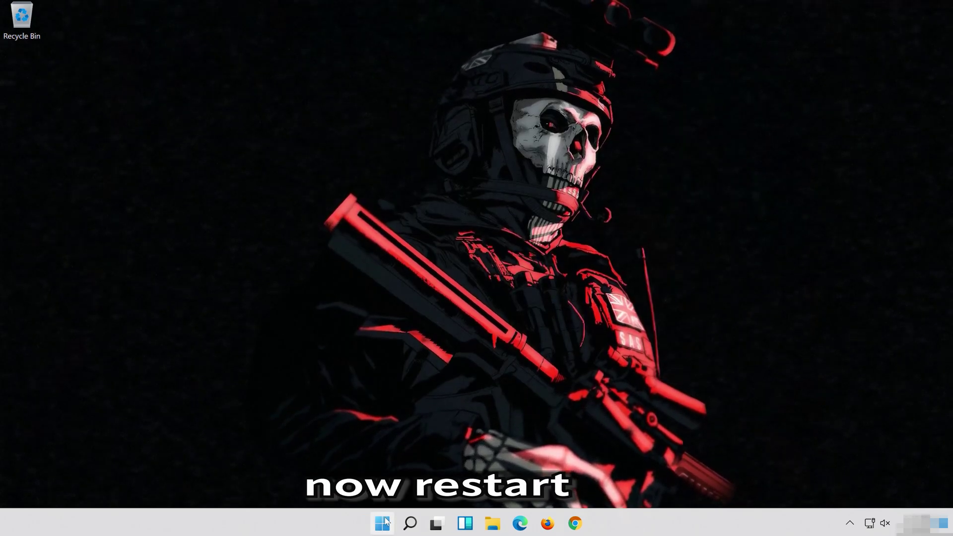
left_click(386, 522)
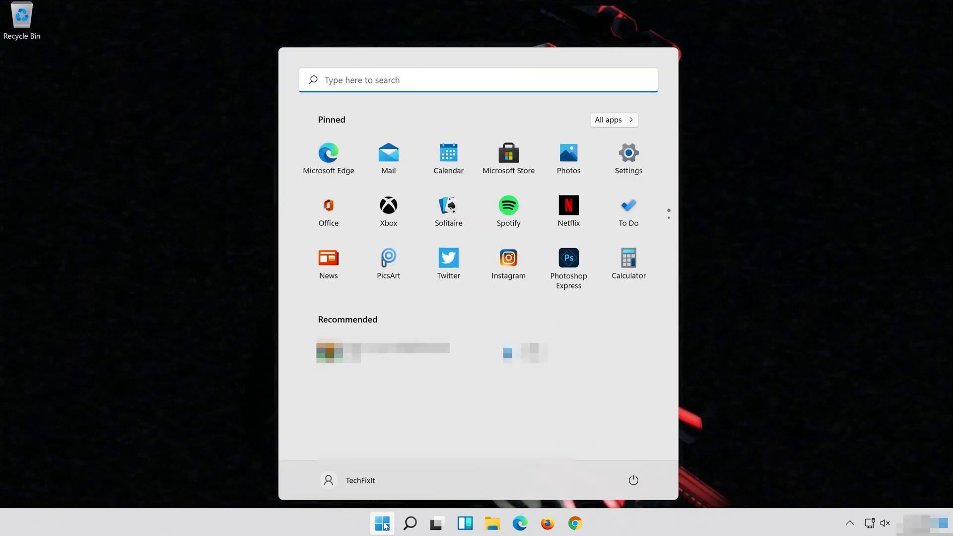
left_click(633, 480)
left_click(644, 460)
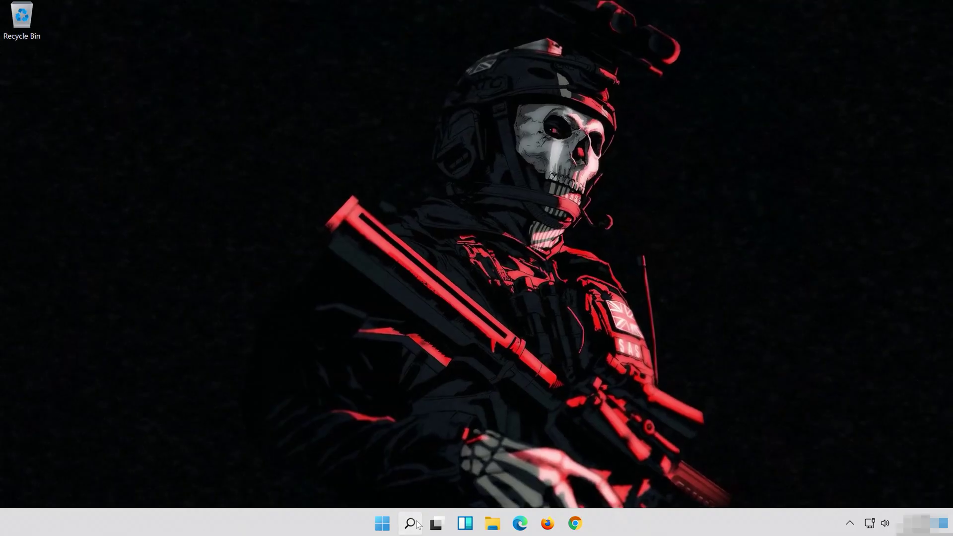
Step: Search for "device manager", open Device Manager and move its window towards the middle of the desktop
left_click(411, 523)
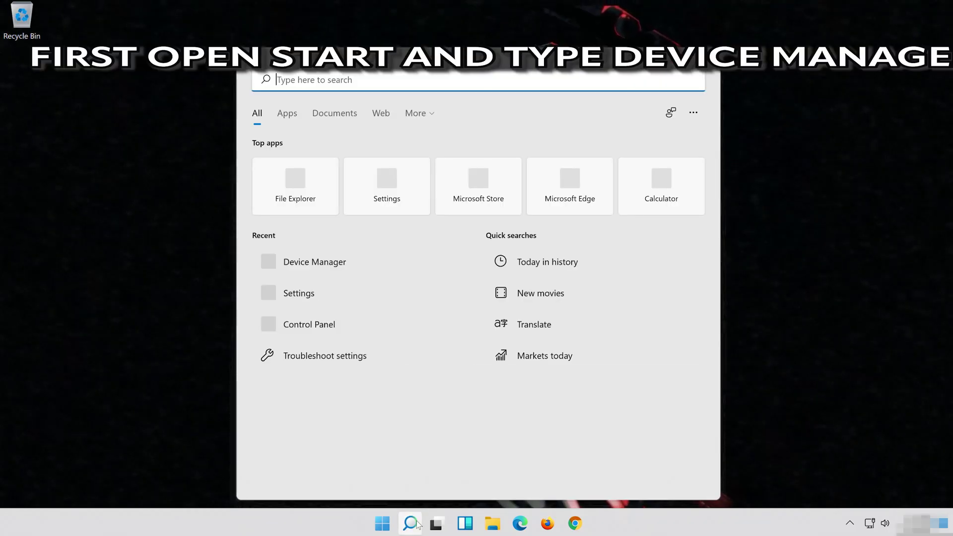
type("devi")
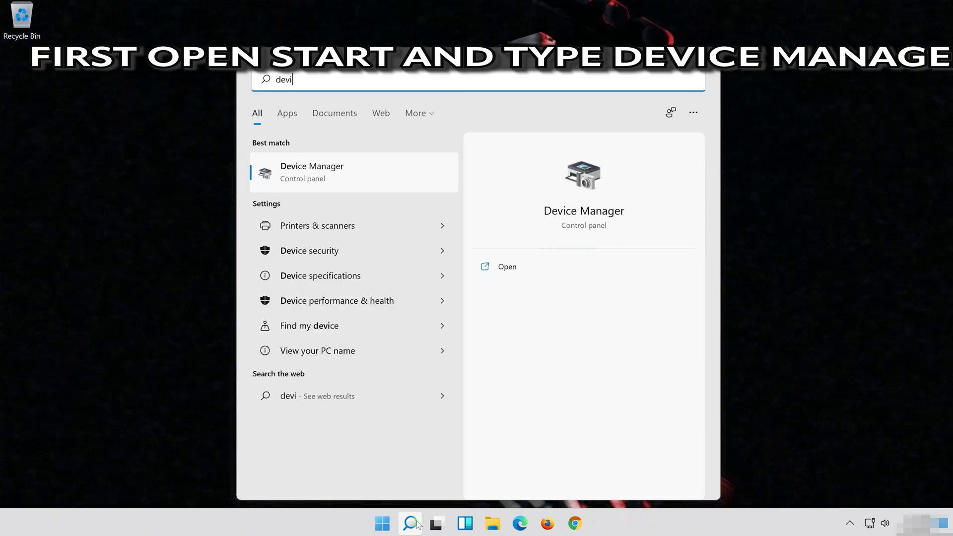
type("ce manager")
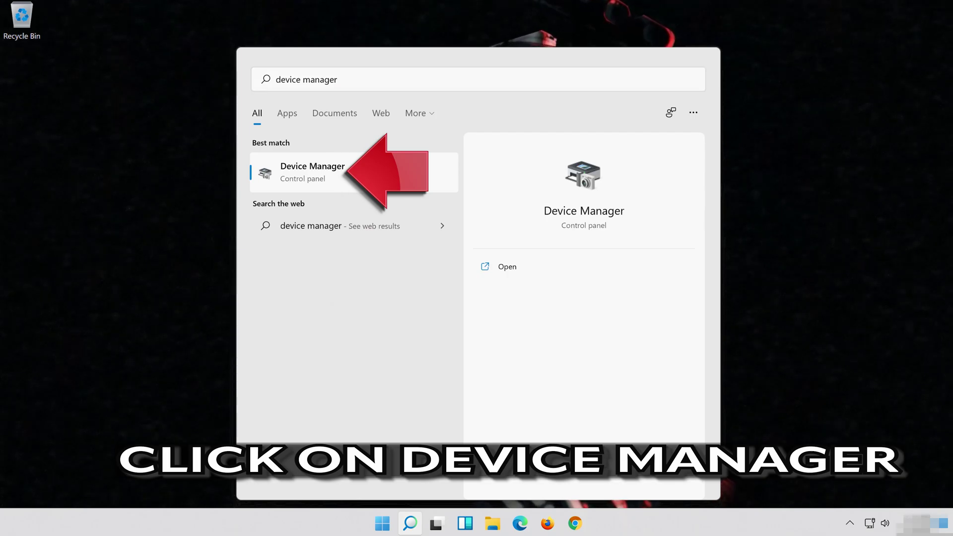
left_click(394, 174)
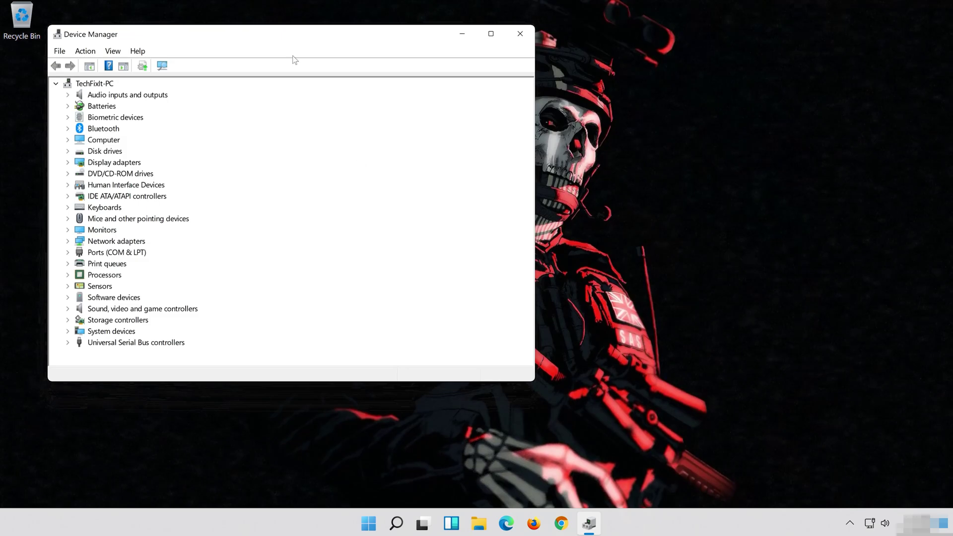
left_click_drag(311, 39, 543, 51)
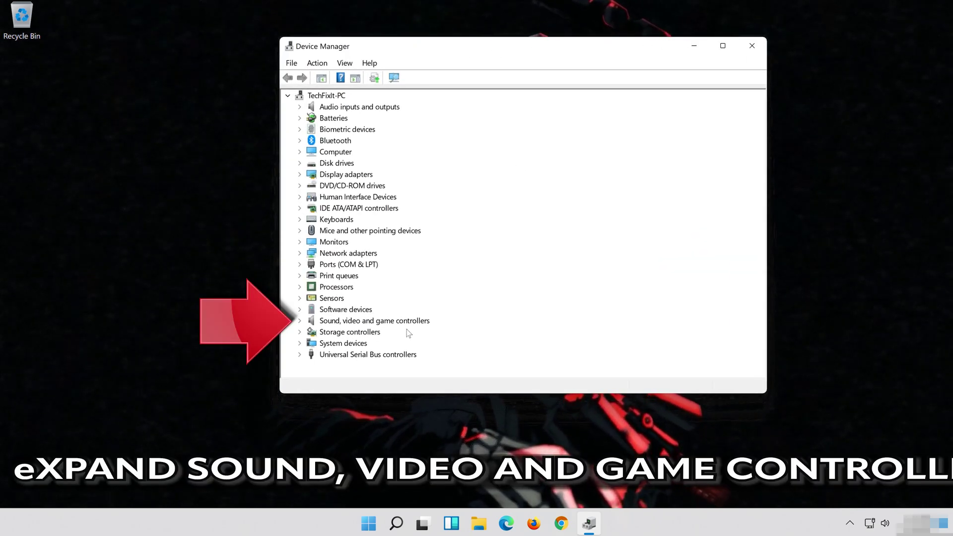
Step: Open the driver properties of the High Definition Audio Device under Sound, video and game controllers
left_click(300, 320)
left_click(325, 333)
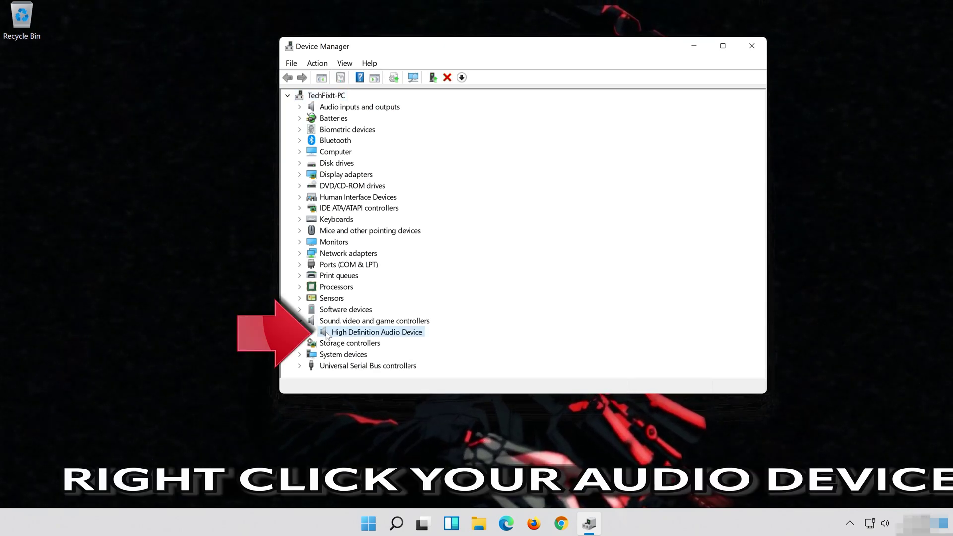
right_click(398, 336)
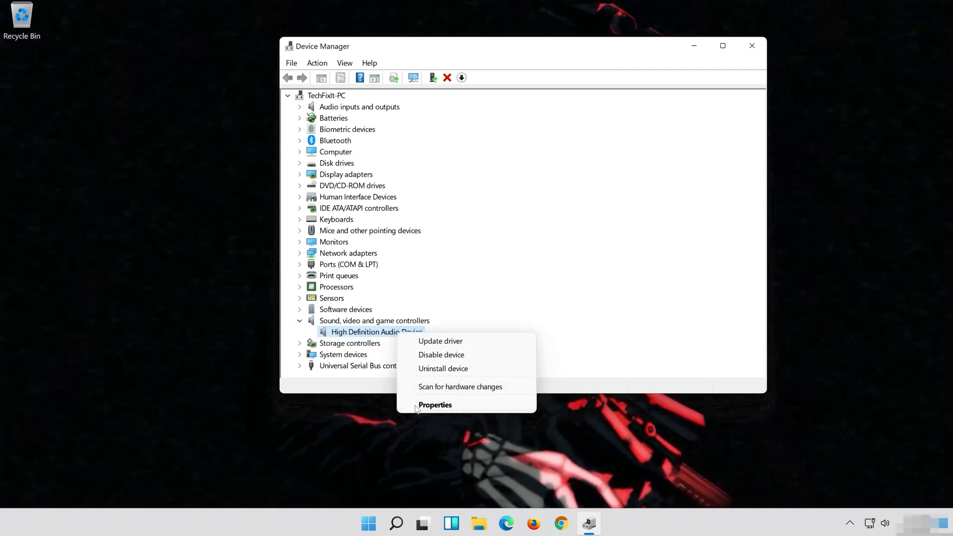
left_click(464, 405)
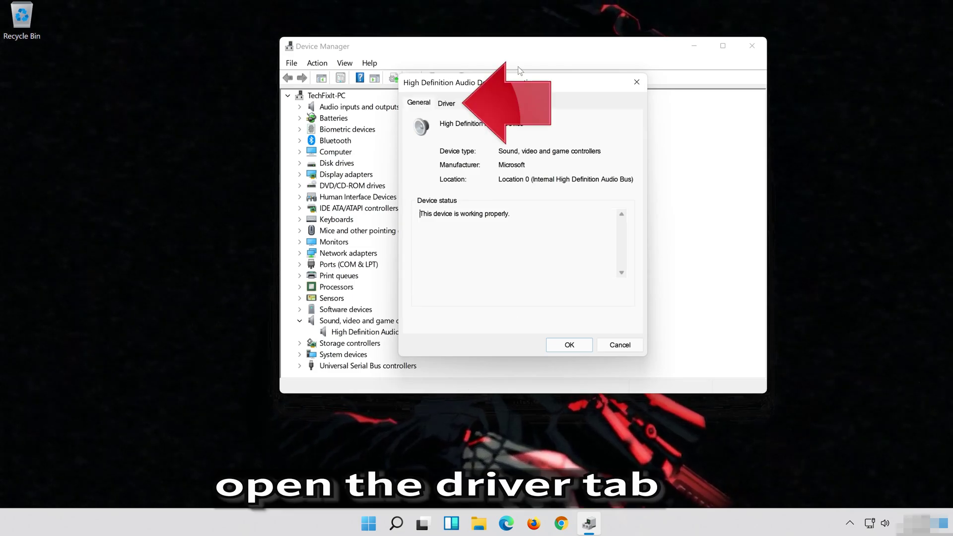
left_click(449, 104)
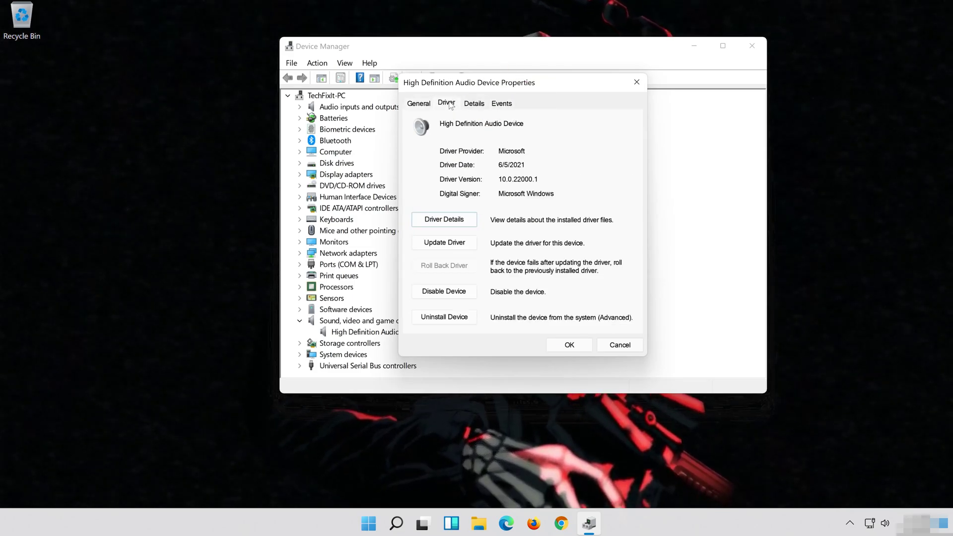
Step: Search automatically for an updated audio driver, then extend the search to Windows Update and check for updates
left_click(444, 243)
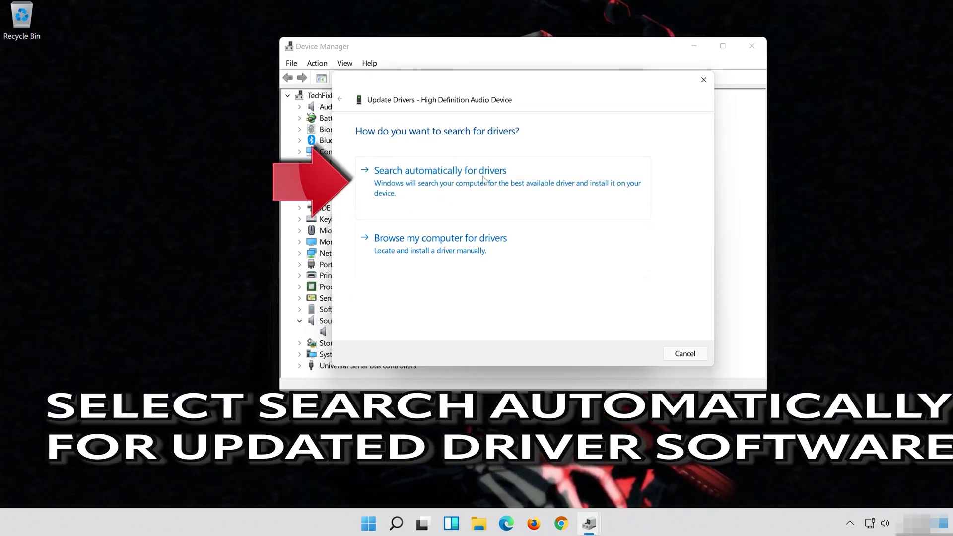
left_click(522, 191)
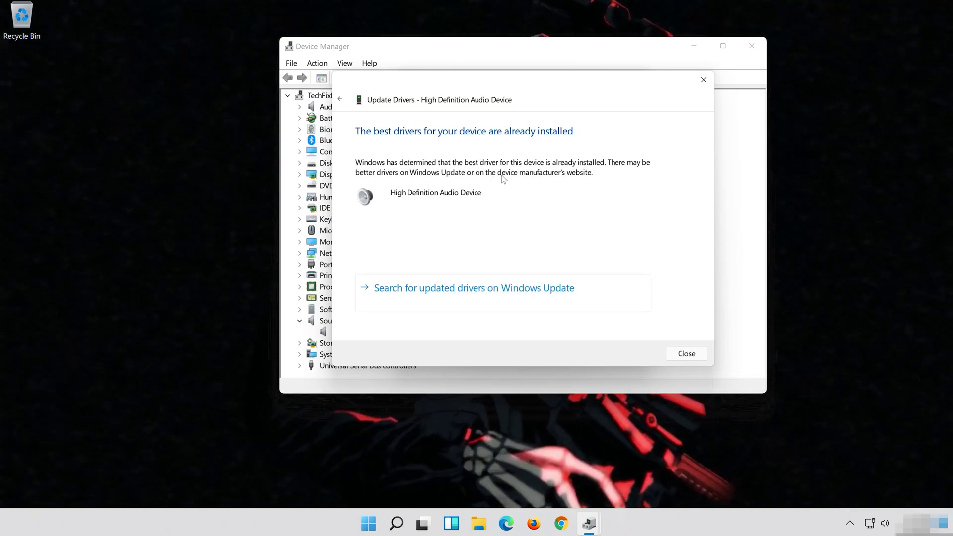
left_click(510, 301)
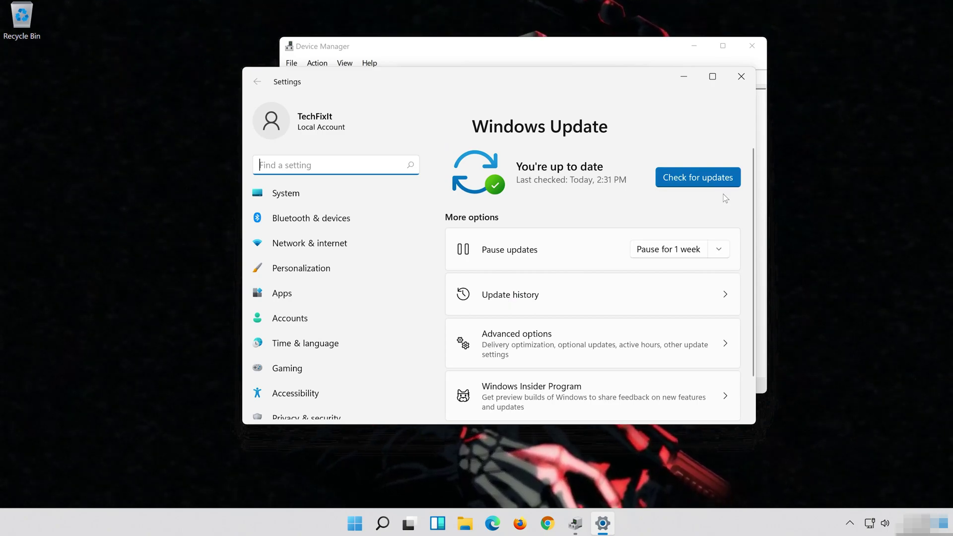
left_click(693, 178)
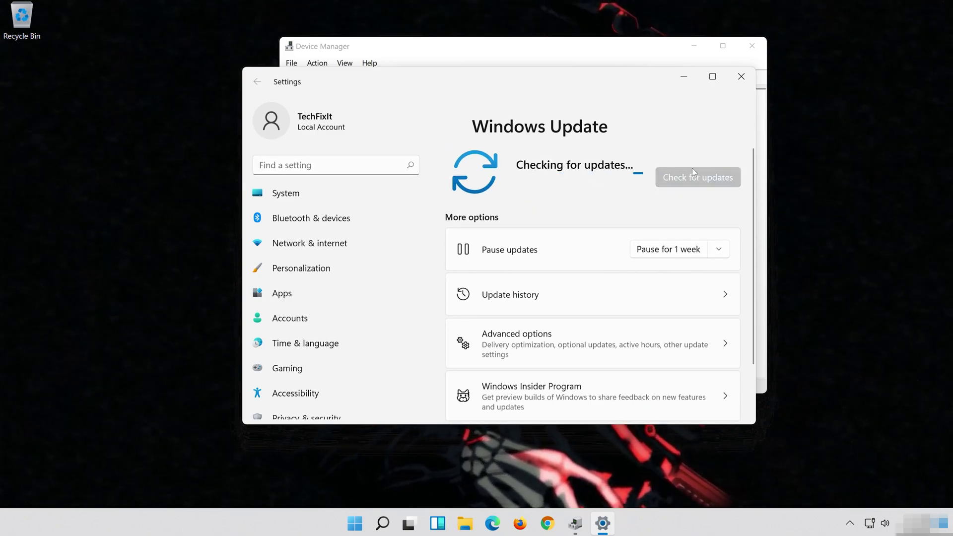